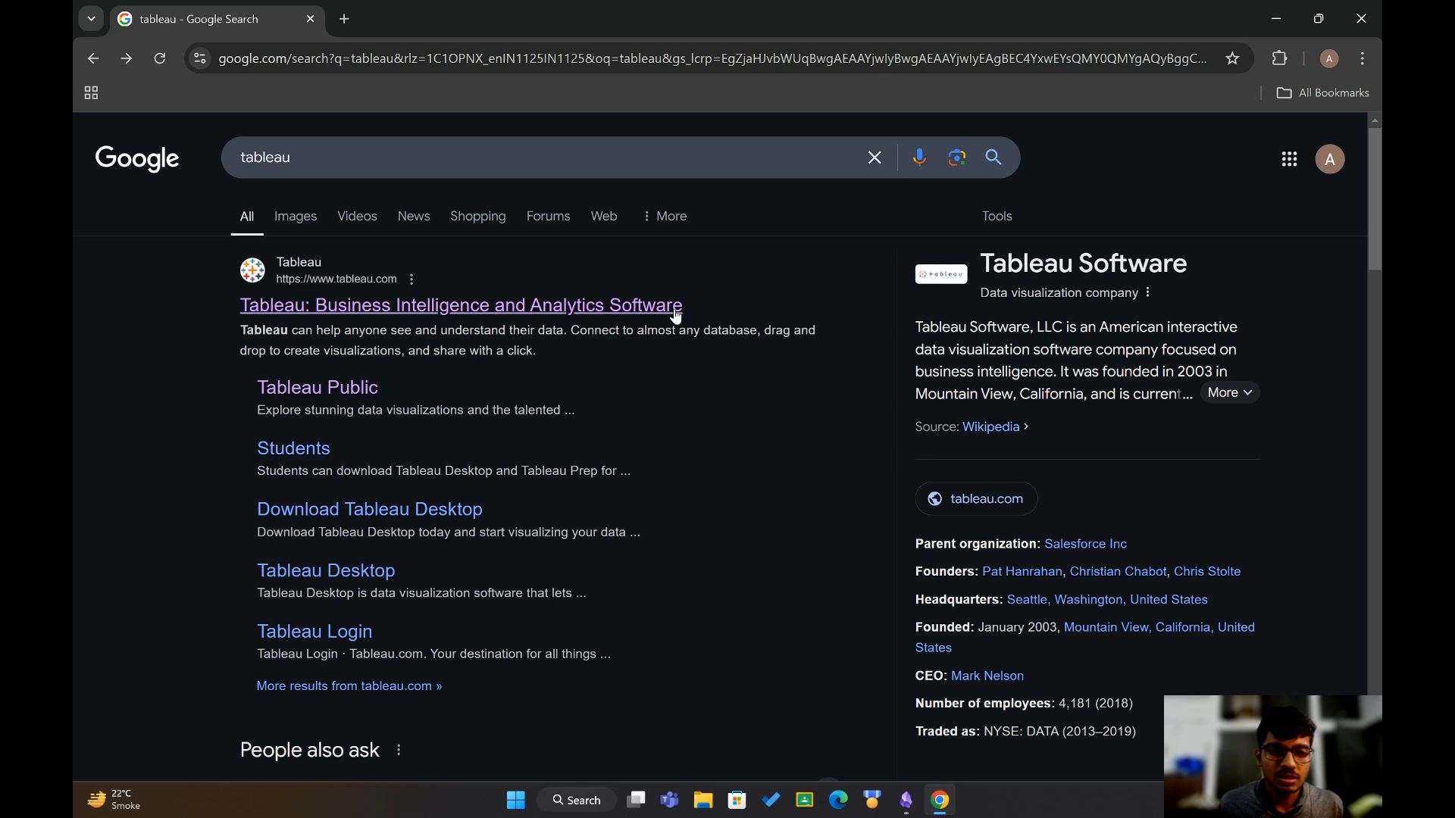
# - Open the official Tableau website from the search results and view its free trial option
pyautogui.click(663, 305)
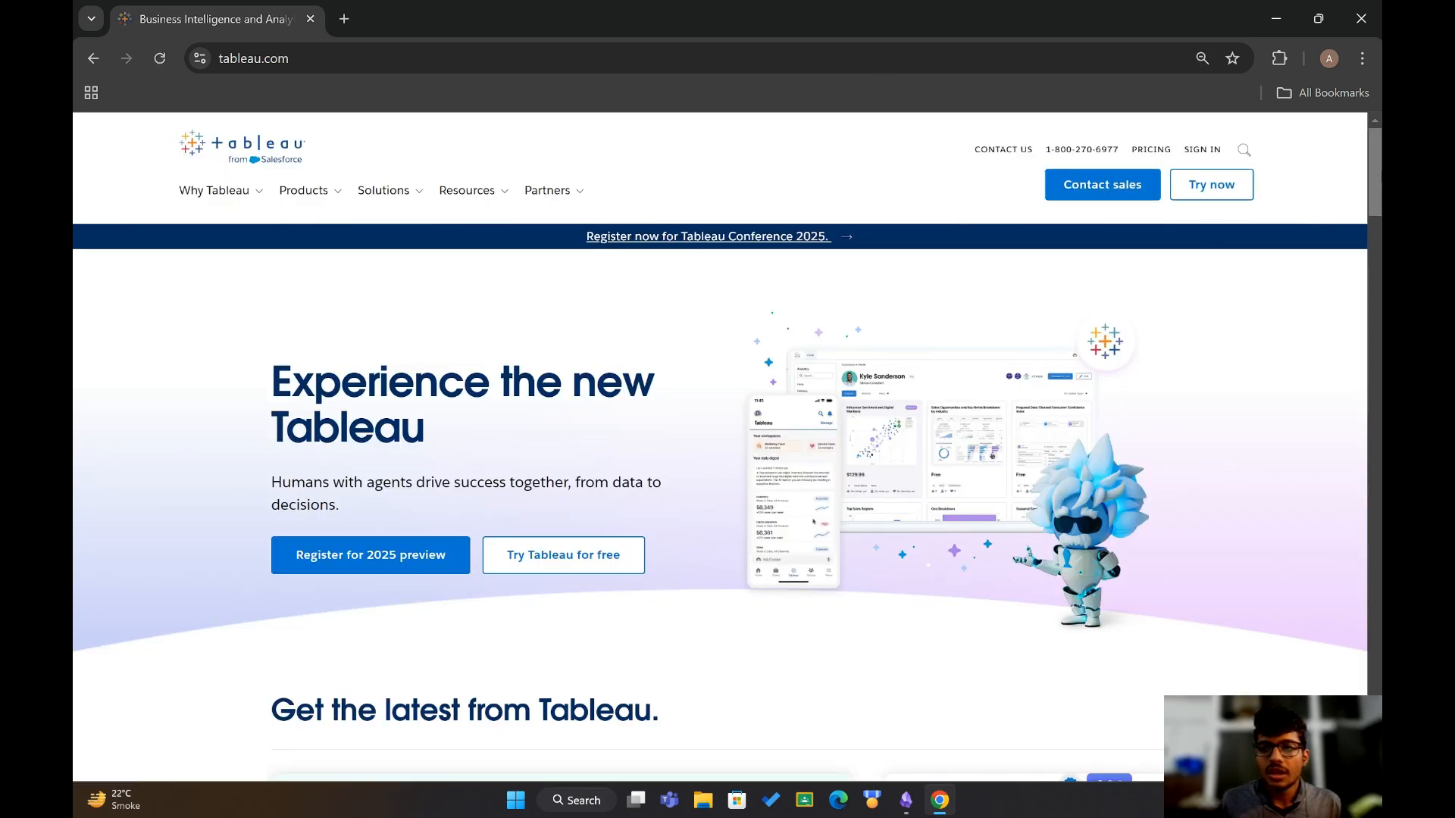
pyautogui.scroll(-1, 465, 481)
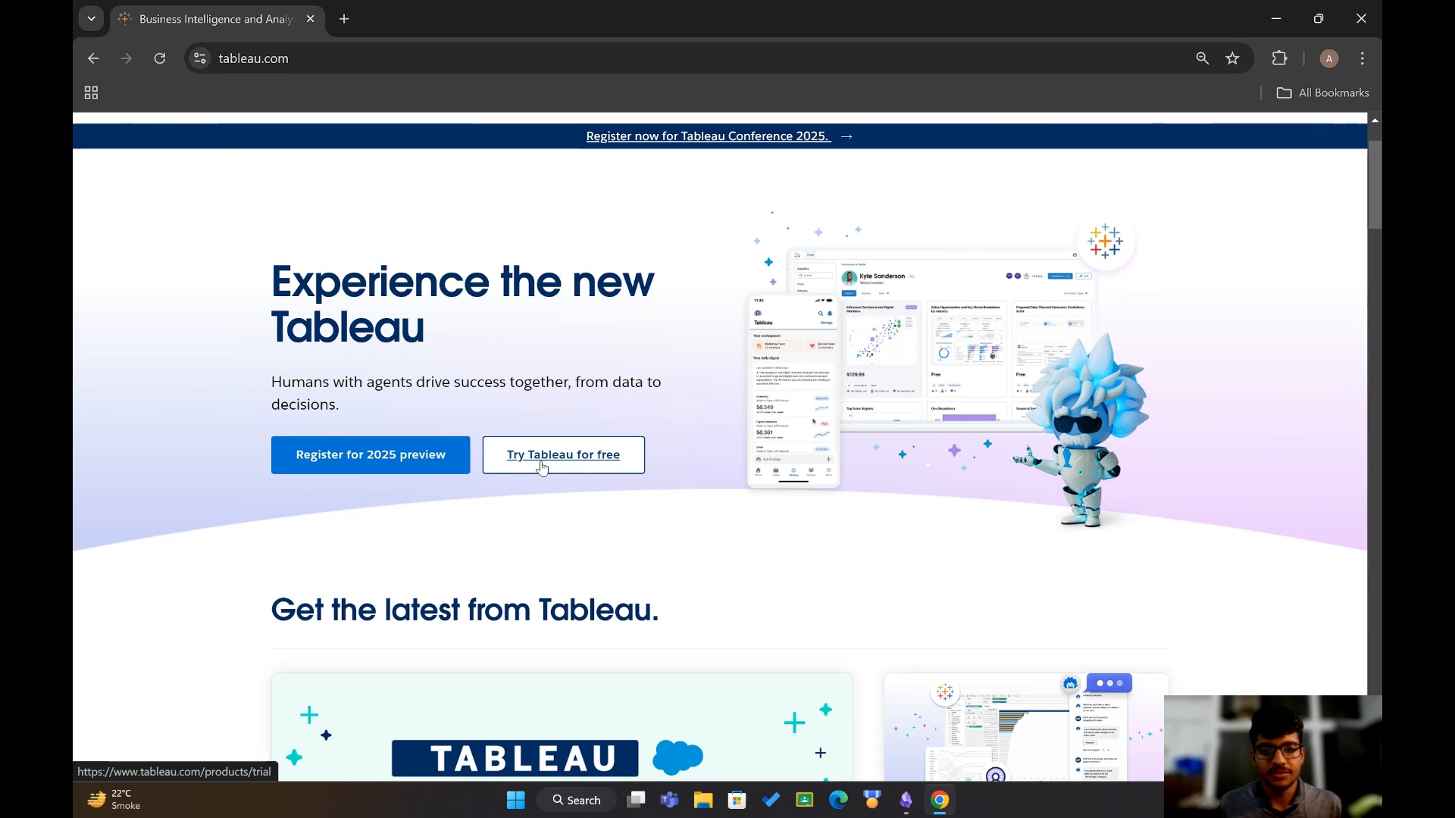
# - Switch to the other desktop, launch Tableau Public and maximize its window
pyautogui.press('ctrl+super+Right')
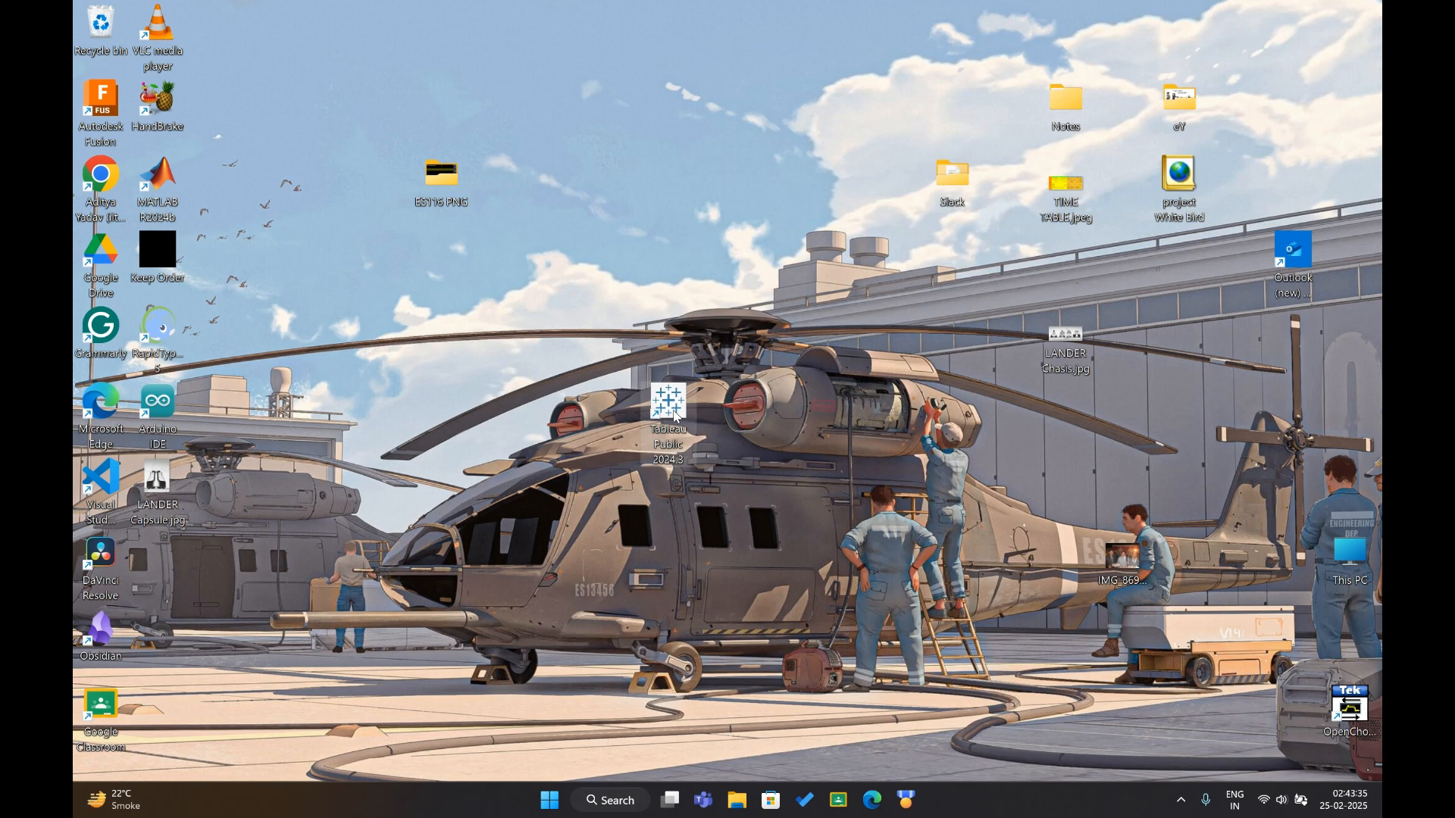
pyautogui.doubleClick(677, 416)
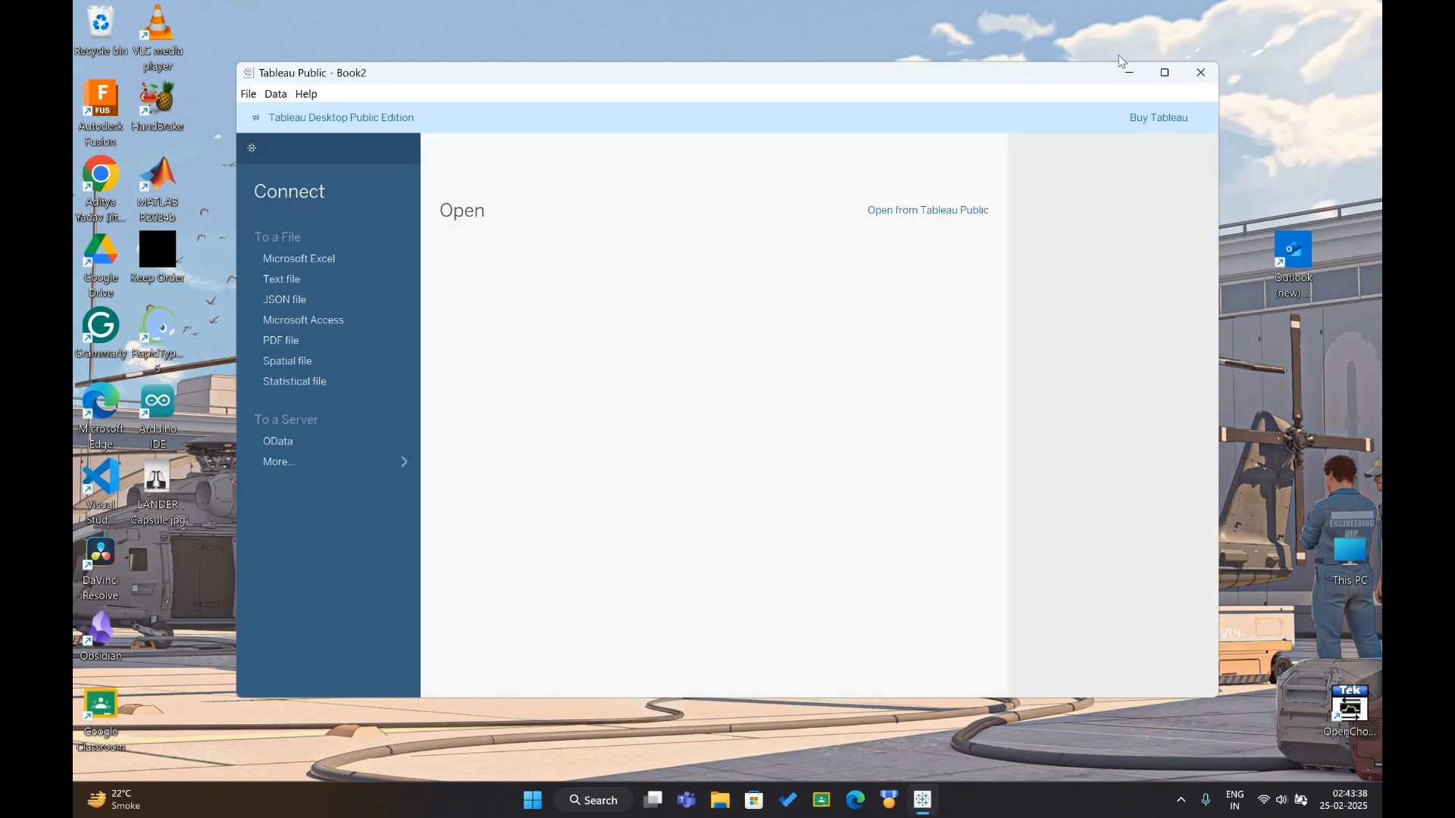
pyautogui.click(1166, 72)
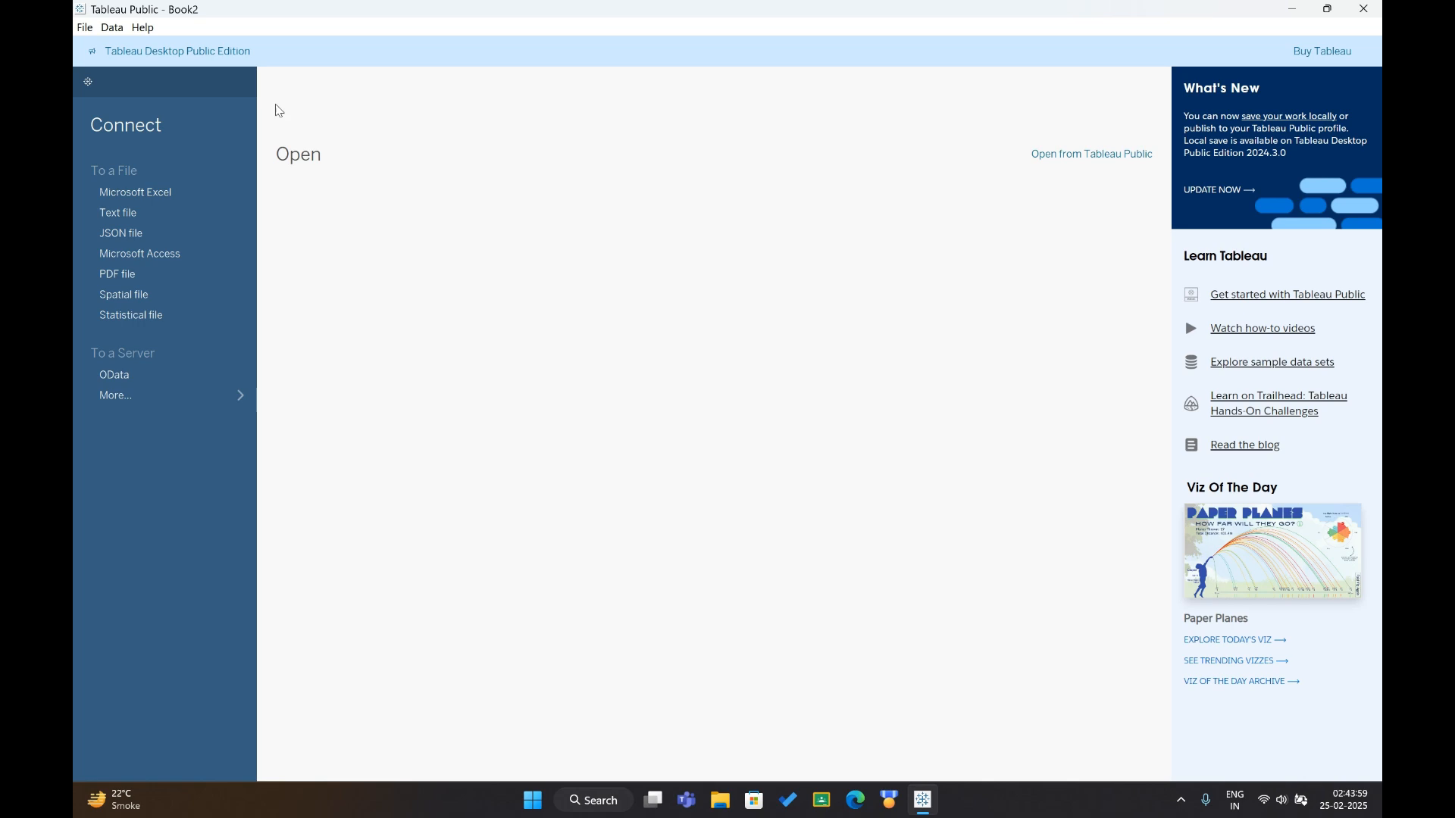
# - Open sample_-_superstore.xls from the Downloads folder and add its Orders table to the data model
pyautogui.click(92, 30)
pyautogui.click(118, 60)
pyautogui.click(570, 169)
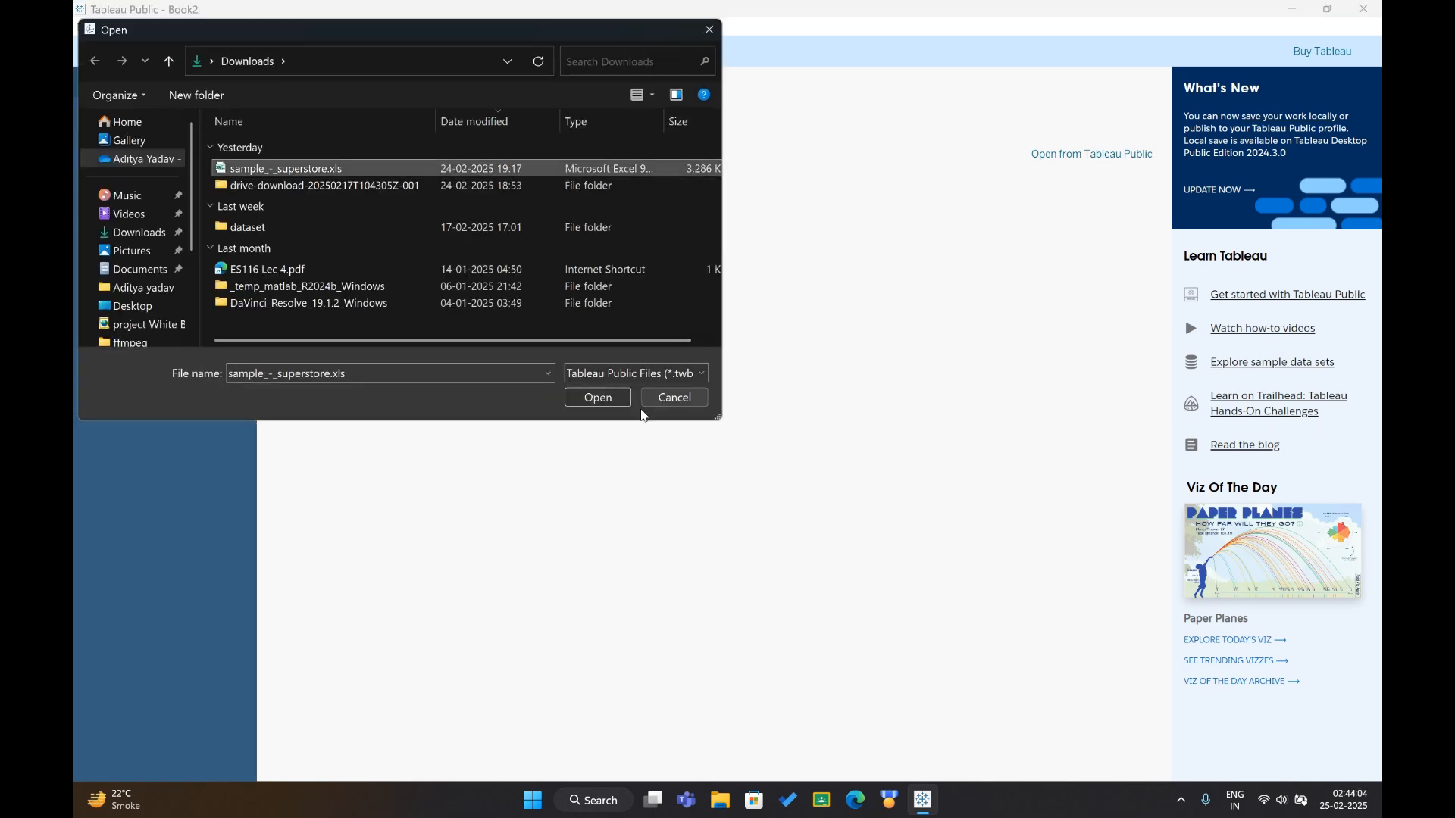
pyautogui.click(616, 397)
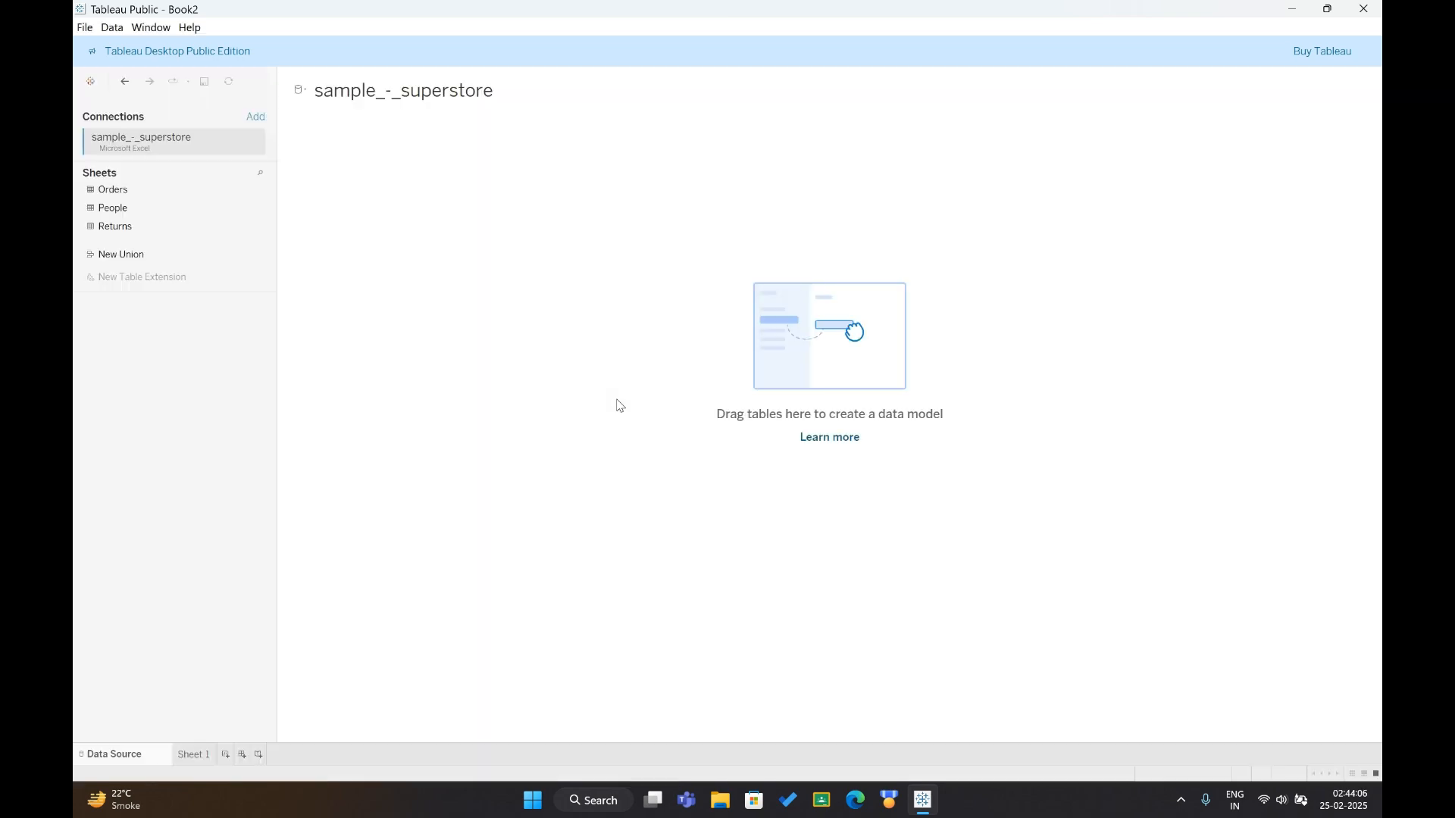
pyautogui.moveTo(136, 192); pyautogui.dragTo(670, 477)
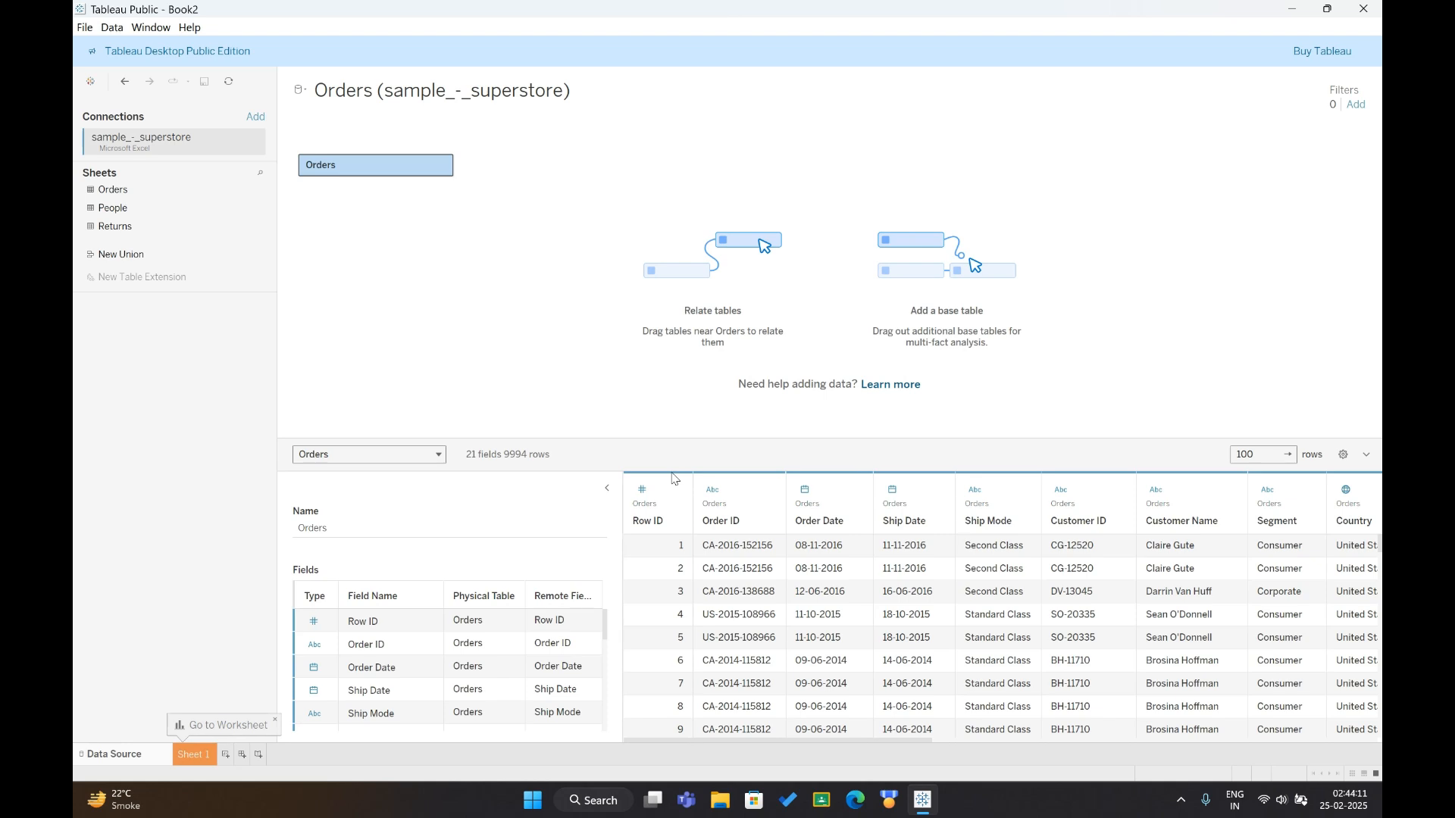
# - Examine the columns and rows of the Orders table in the data preview
pyautogui.hscroll(3, 879, 654)
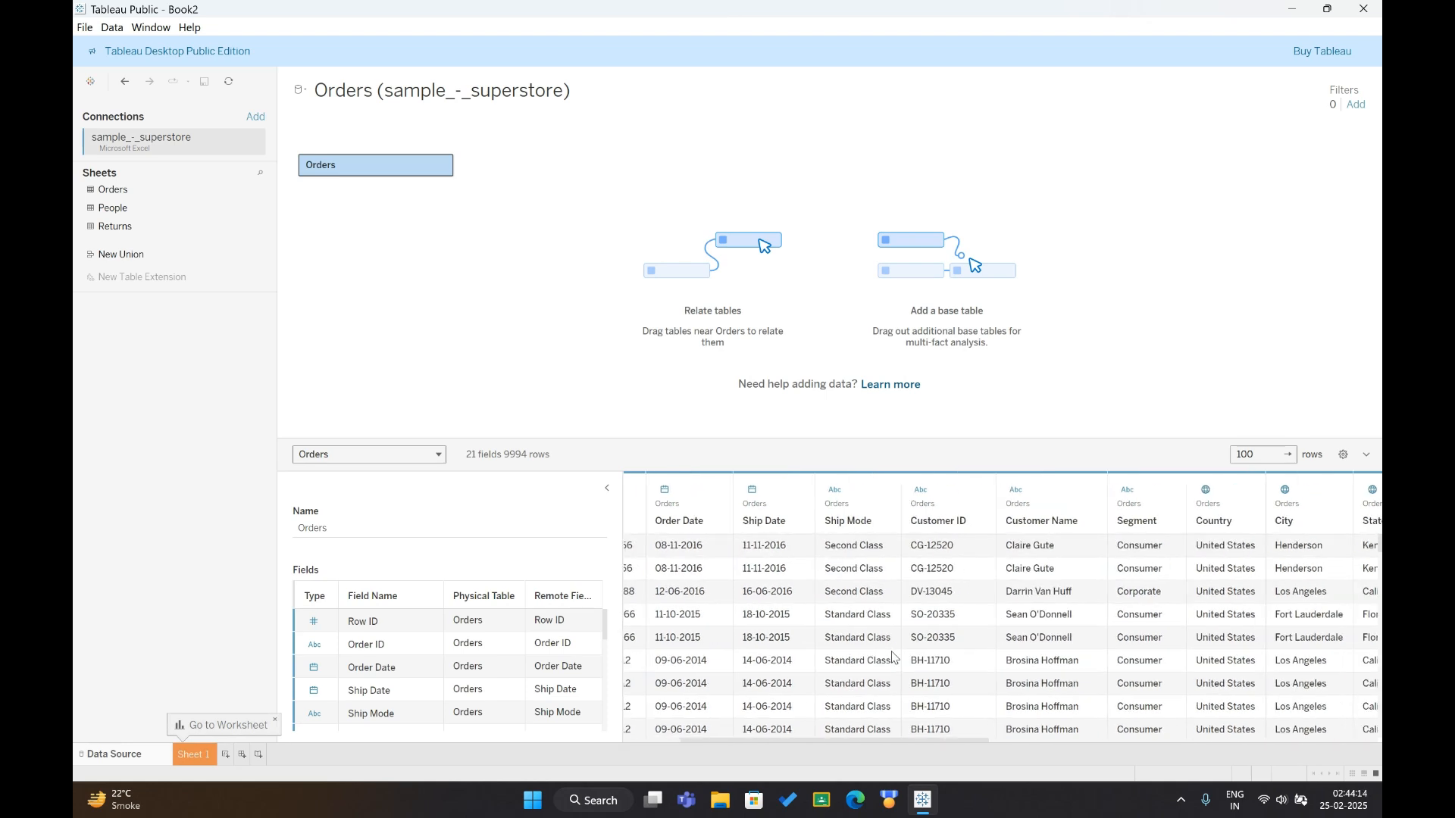
pyautogui.hscroll(-2, 891, 656)
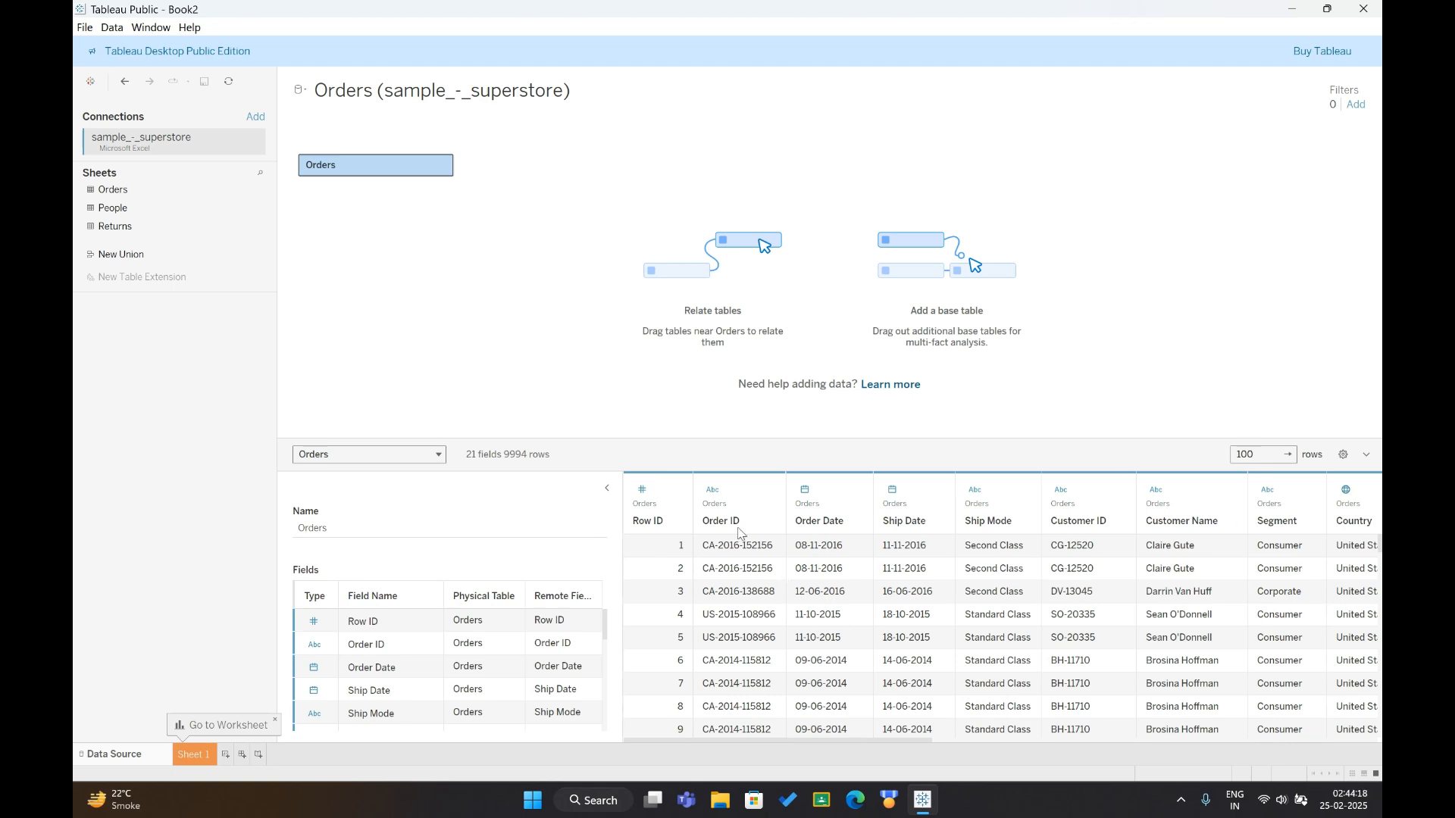
pyautogui.hscroll(4, 1004, 610)
pyautogui.hscroll(3, 1004, 610)
pyautogui.hscroll(-6, 1004, 610)
pyautogui.hscroll(5, 1042, 610)
pyautogui.hscroll(-5, 1042, 610)
pyautogui.scroll(-10, 1042, 610)
pyautogui.scroll(10, 1042, 615)
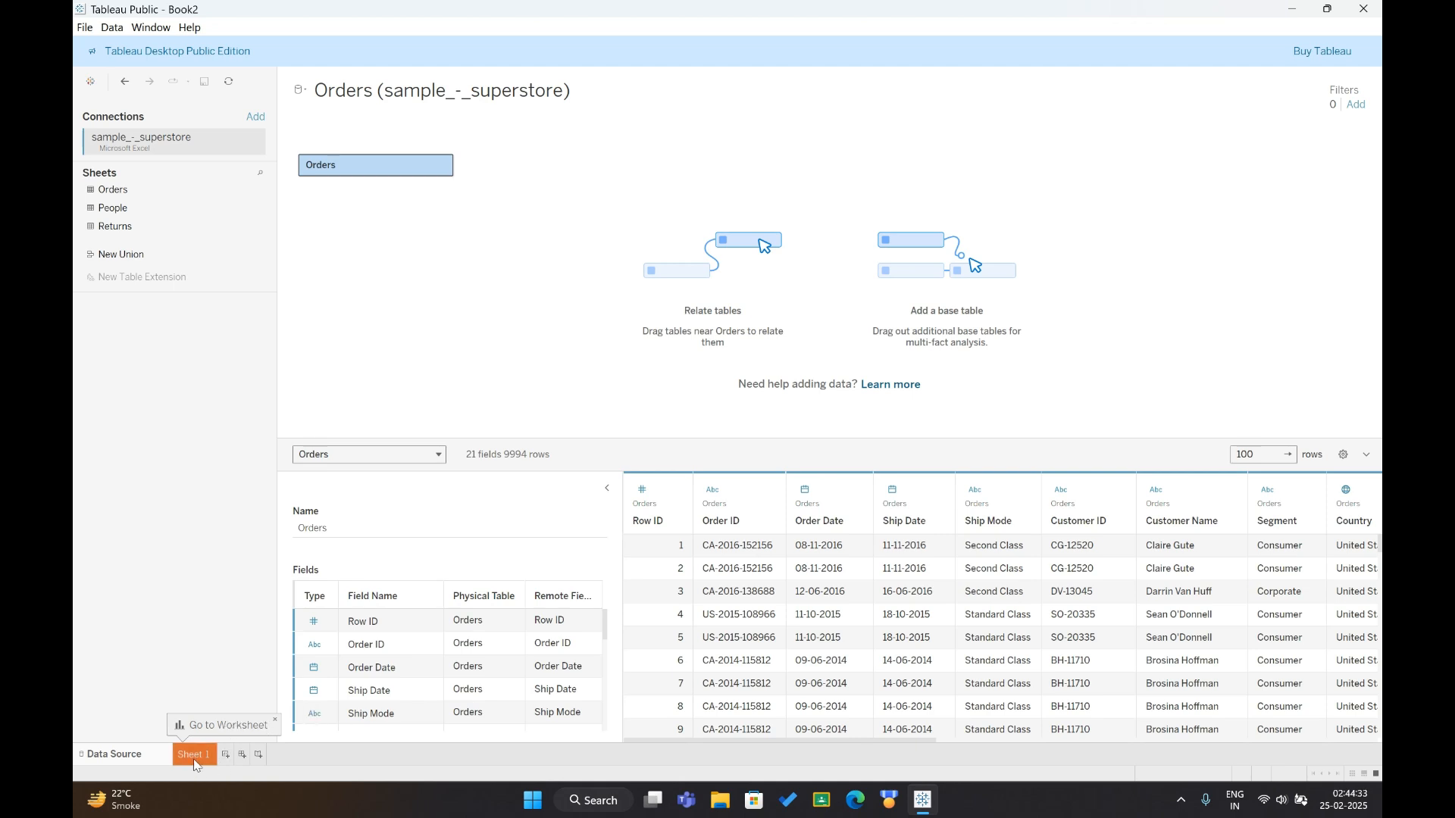
# - On Sheet 1, build a bar chart with State as columns and Profit as rows
pyautogui.click(193, 755)
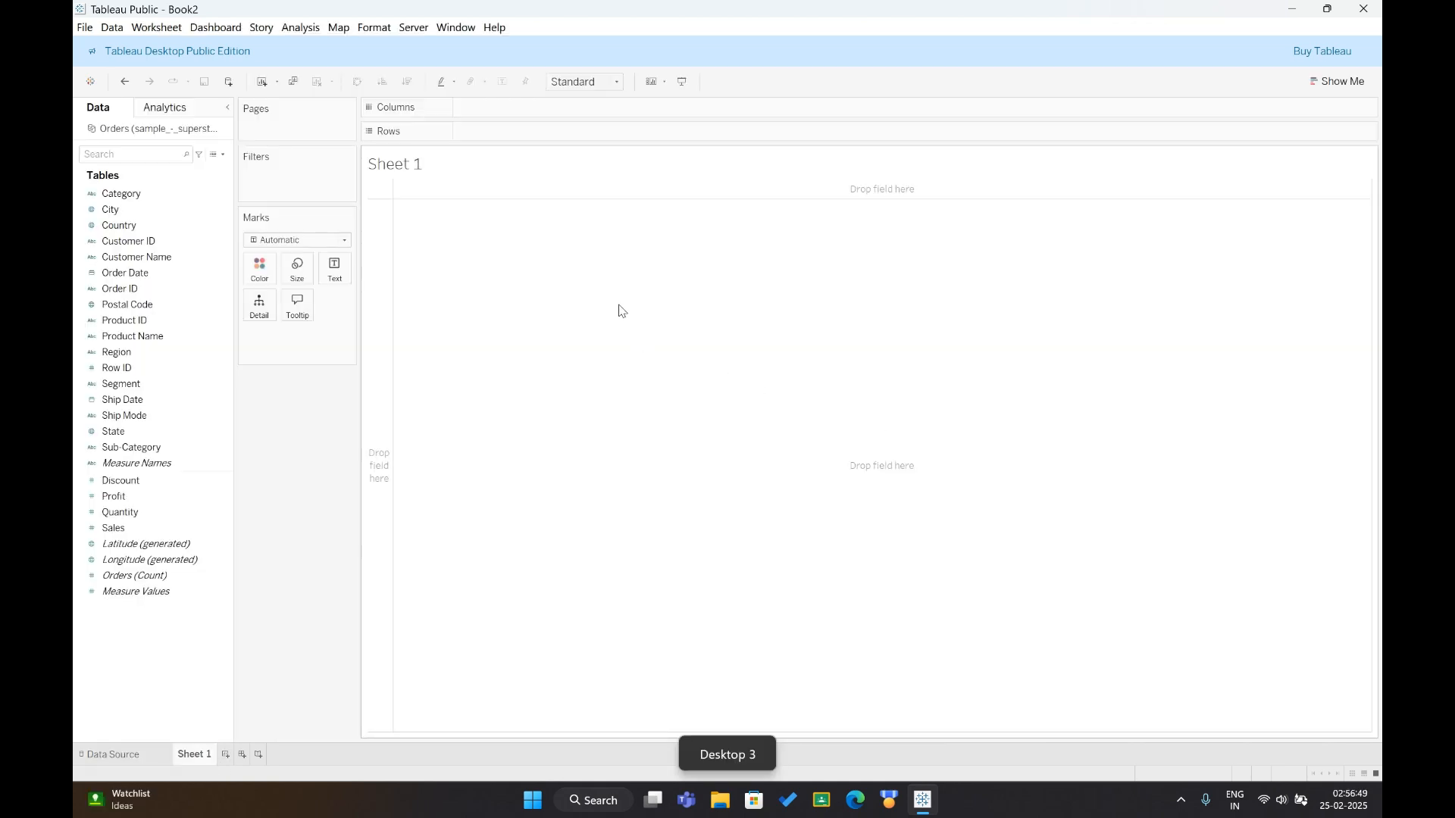
pyautogui.click(194, 228)
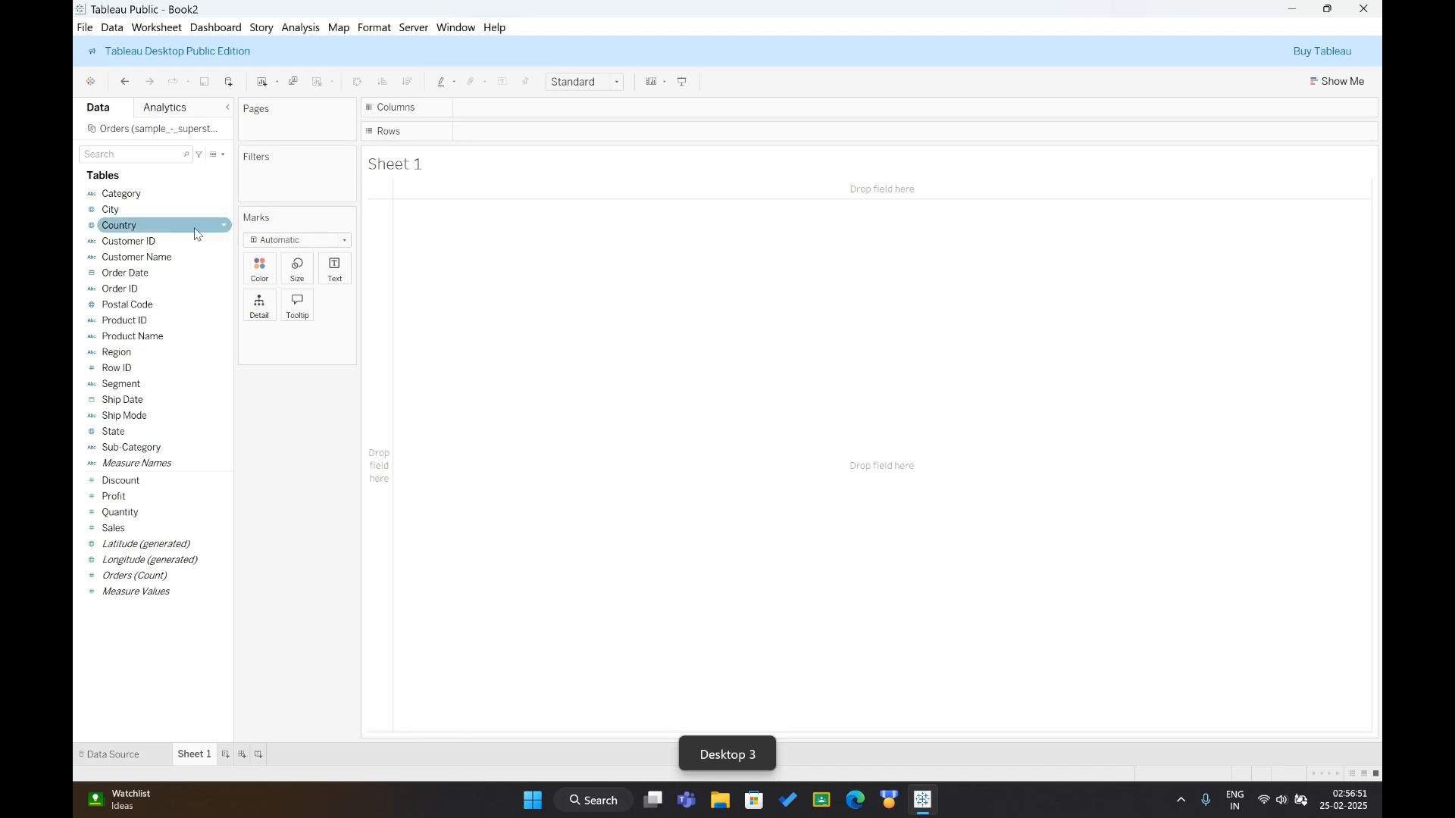
pyautogui.click(138, 207)
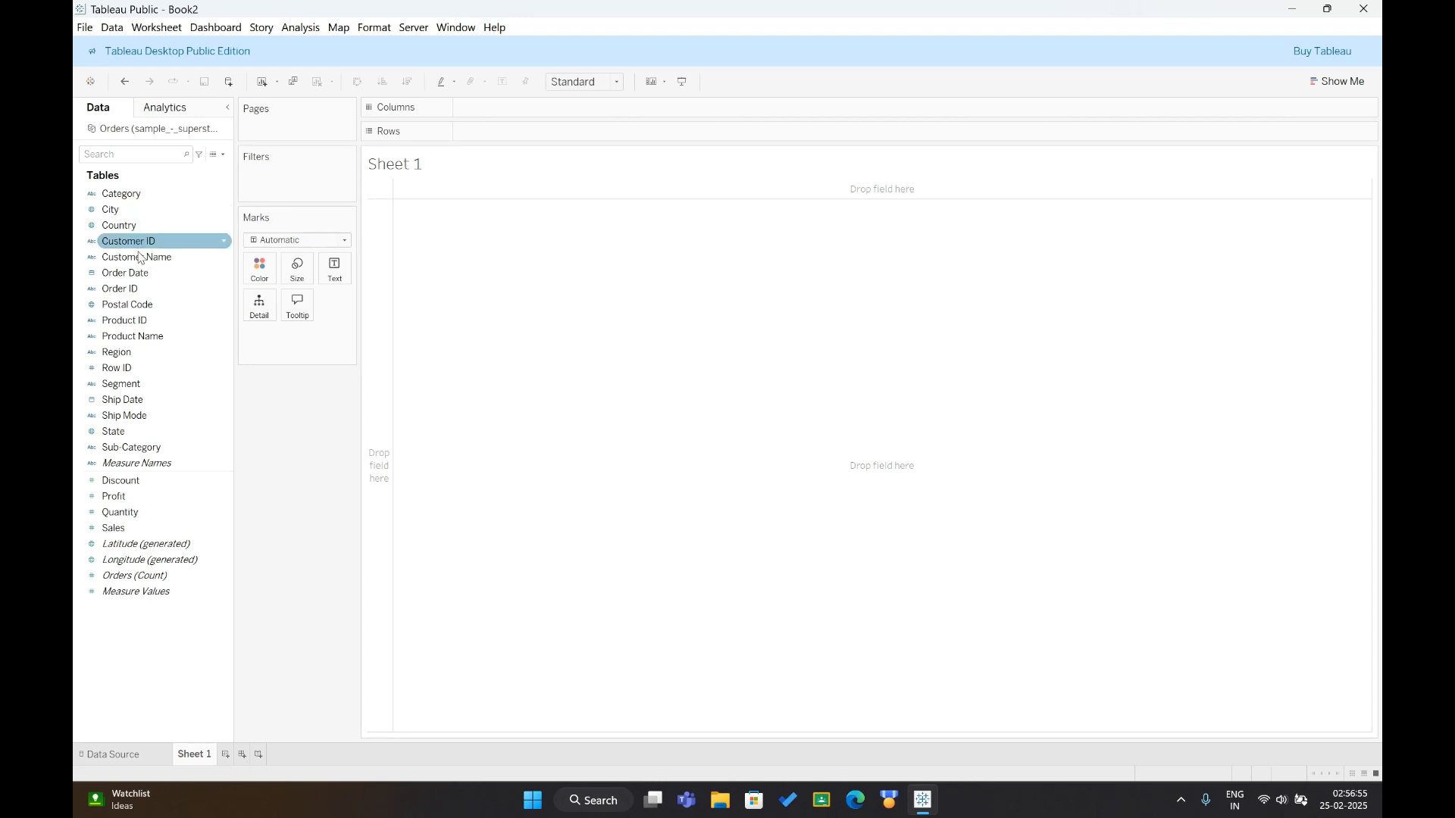
pyautogui.moveTo(131, 430); pyautogui.dragTo(493, 117)
pyautogui.moveTo(133, 501); pyautogui.dragTo(528, 142)
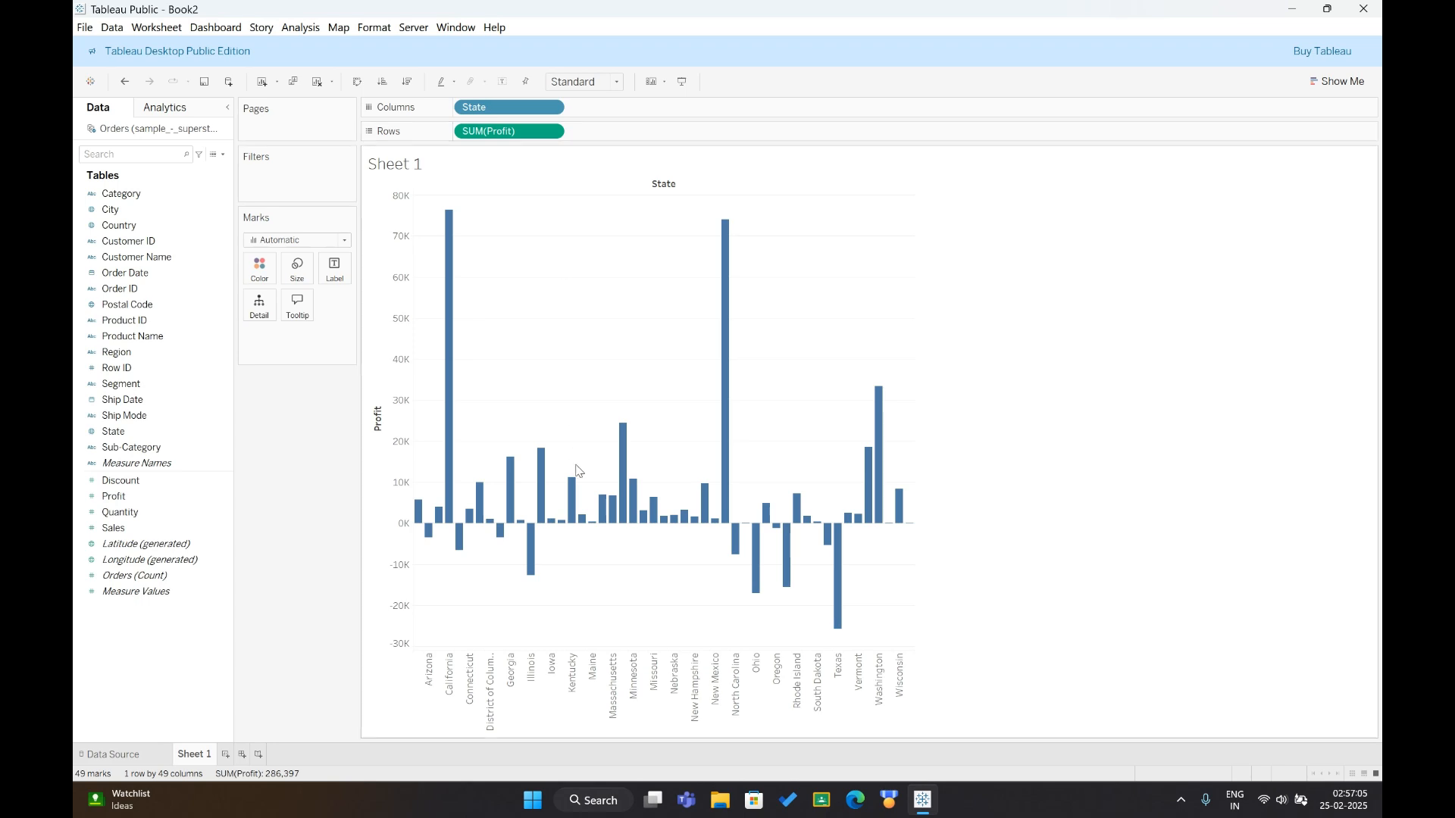
pyautogui.moveTo(454, 237)
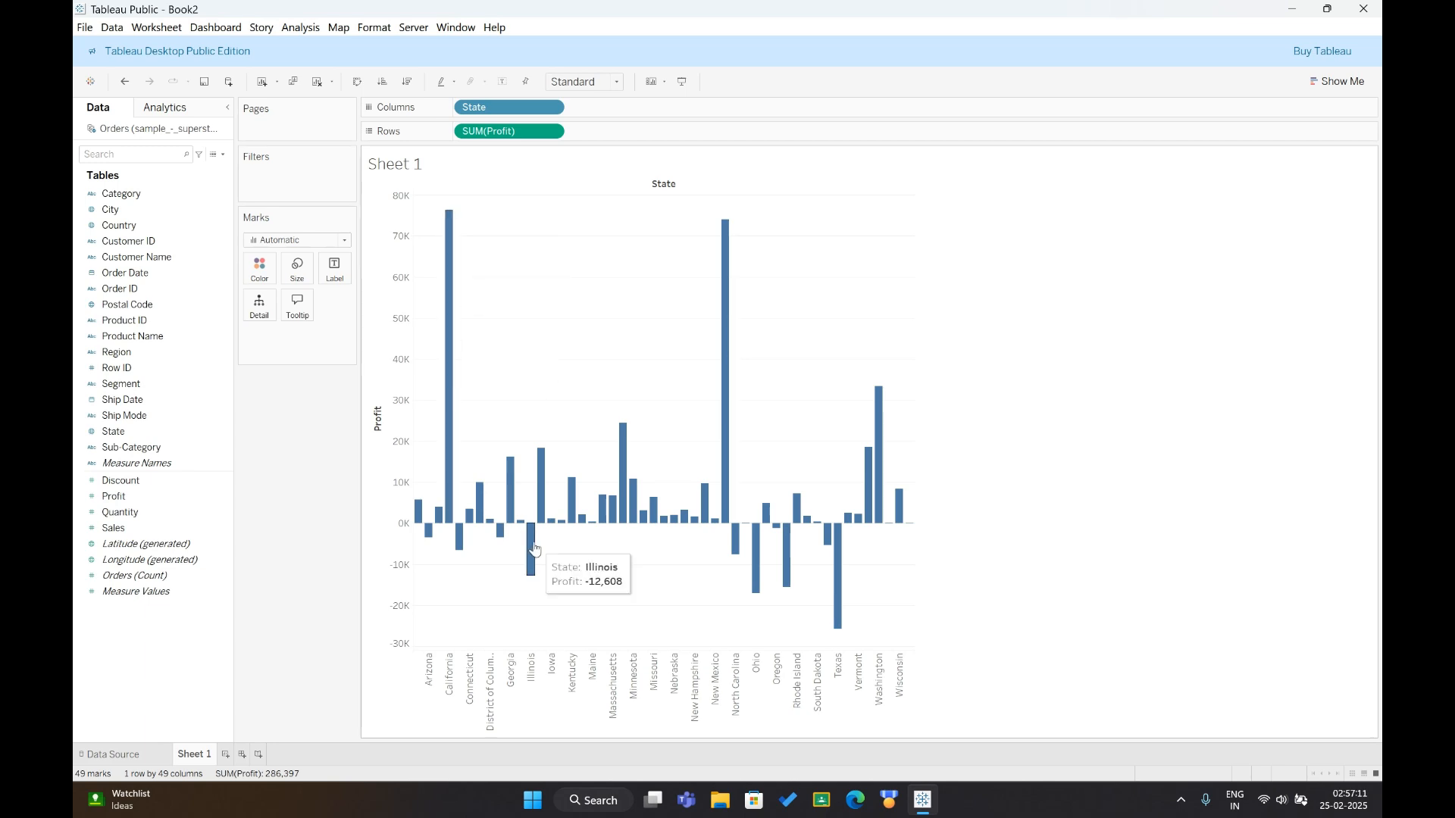
# - Create a map on a new worksheet with Country and State as detail, coloured by Profit, and select Texas
pyautogui.click(226, 755)
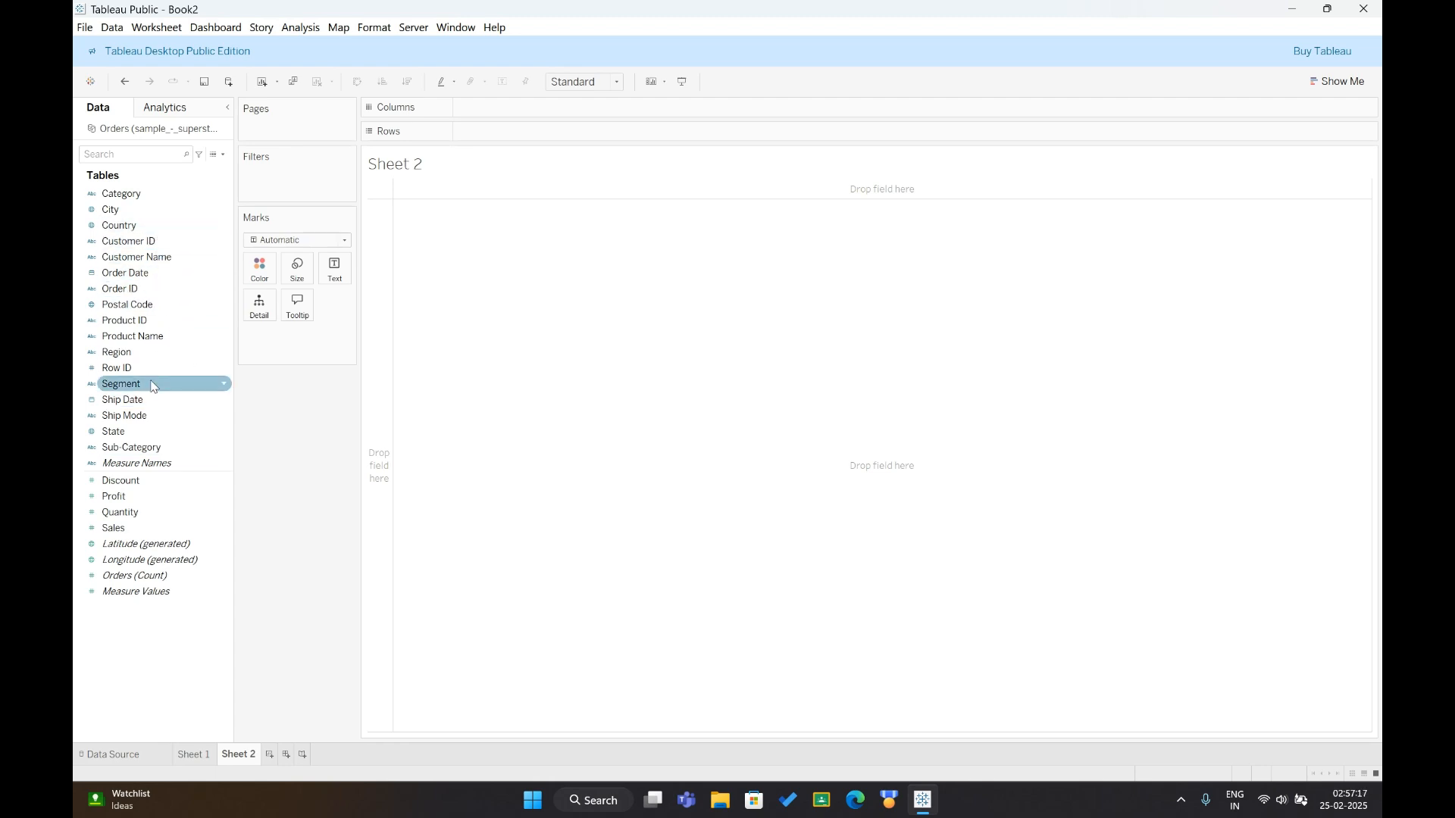
pyautogui.moveTo(162, 222); pyautogui.dragTo(303, 338)
pyautogui.moveTo(117, 431); pyautogui.dragTo(295, 358)
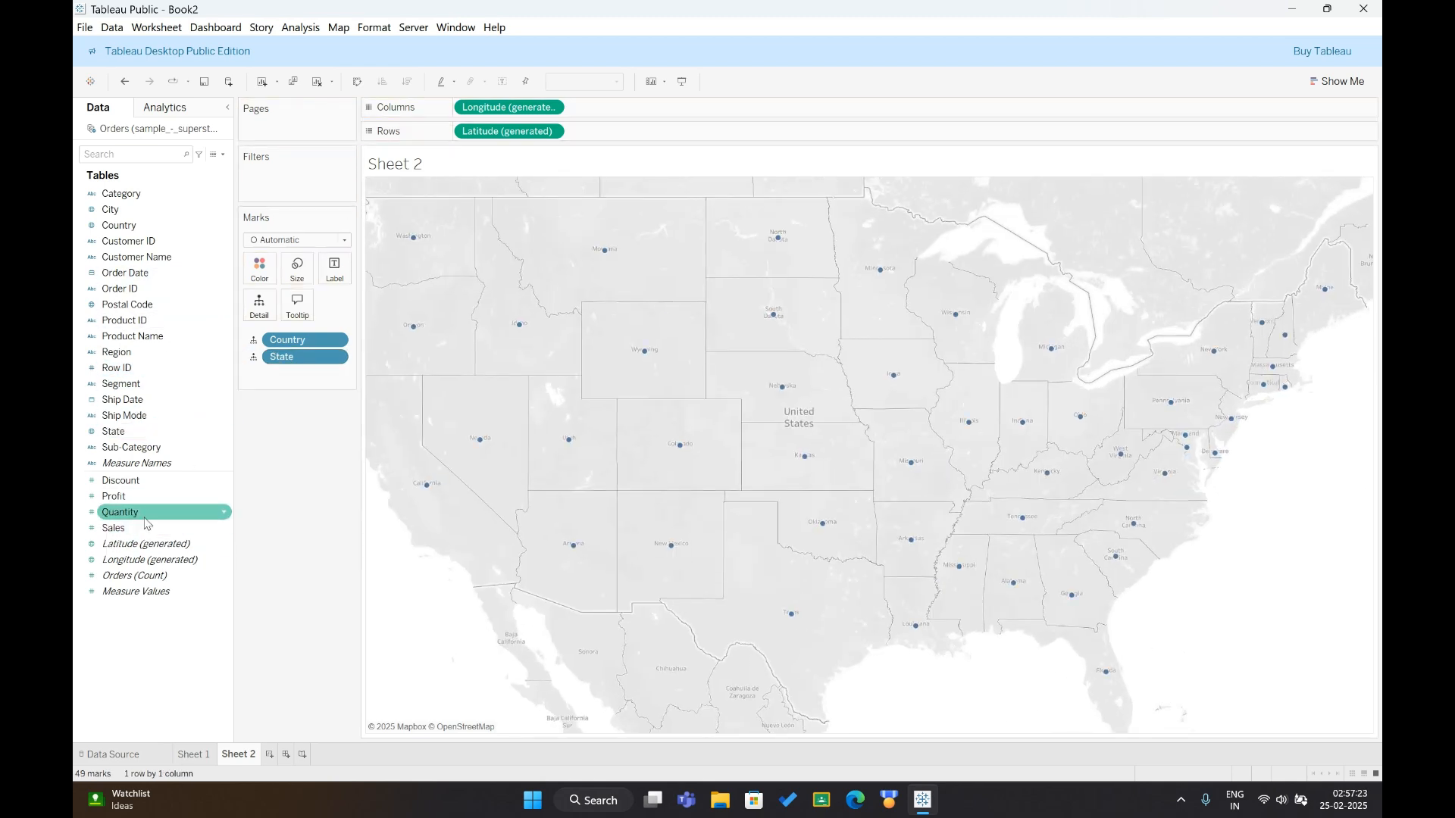
pyautogui.moveTo(144, 497); pyautogui.dragTo(260, 278)
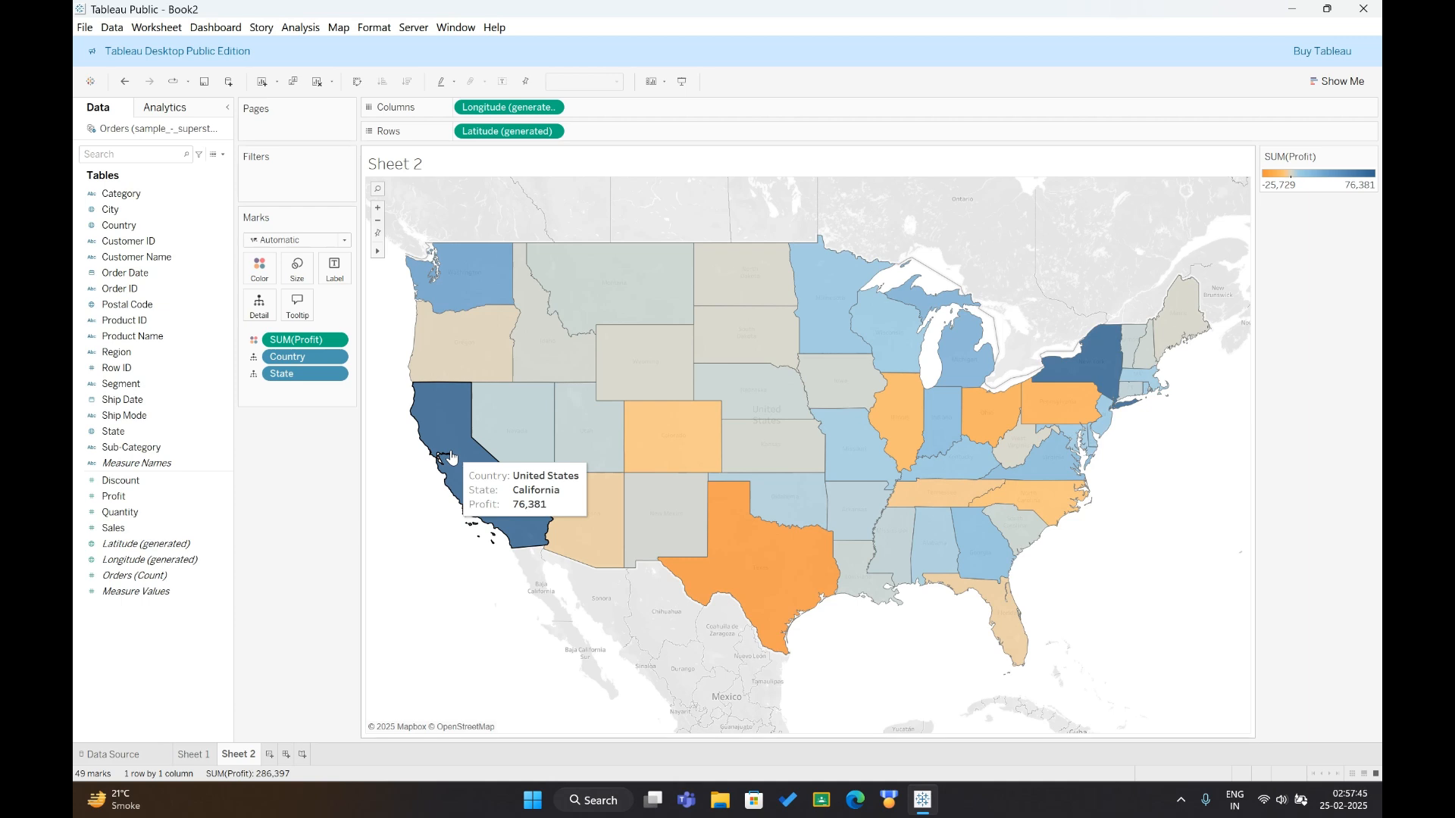
pyautogui.click(784, 532)
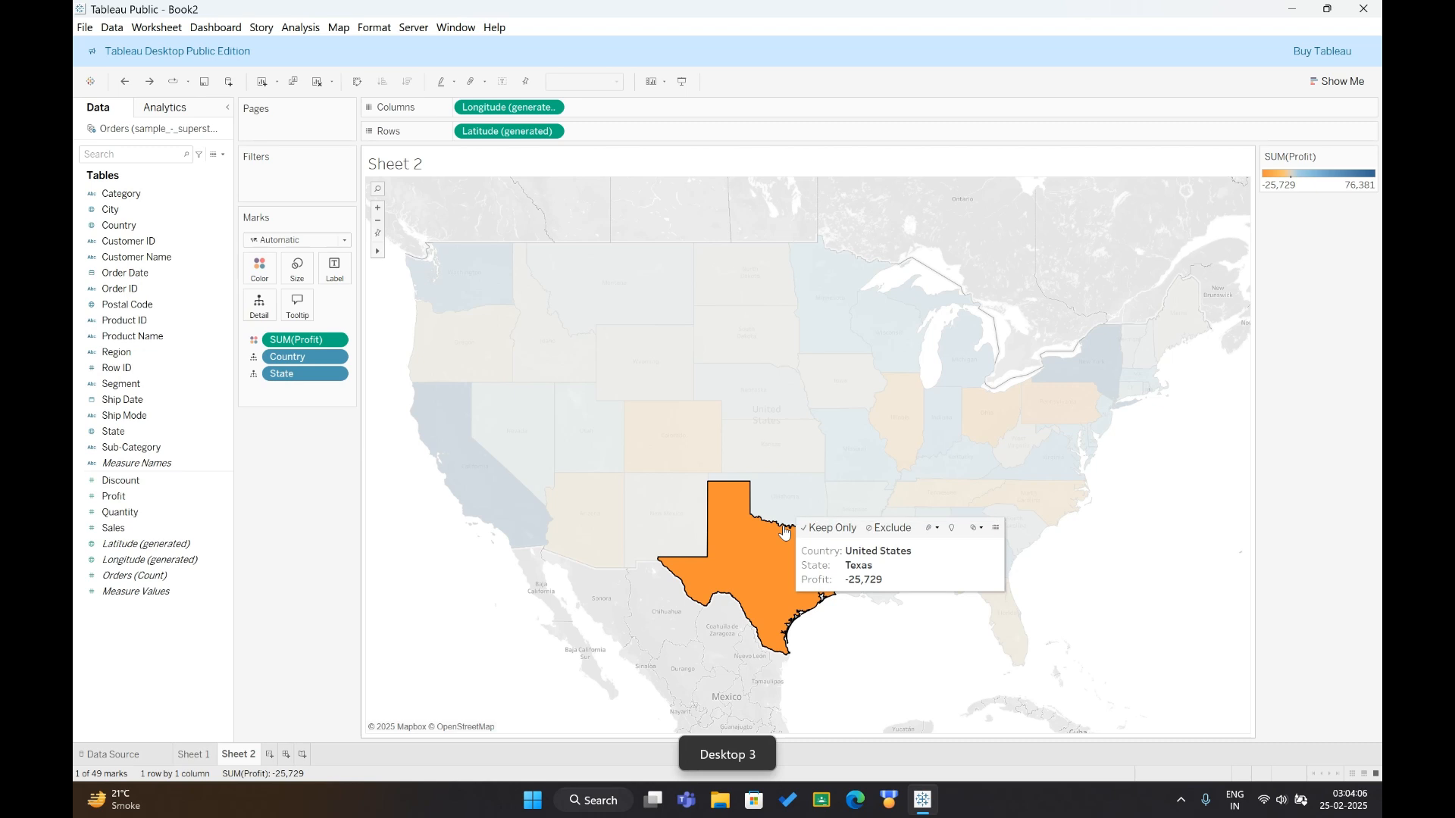
# - Create a new dashboard and set its size to Automatic
pyautogui.click(285, 754)
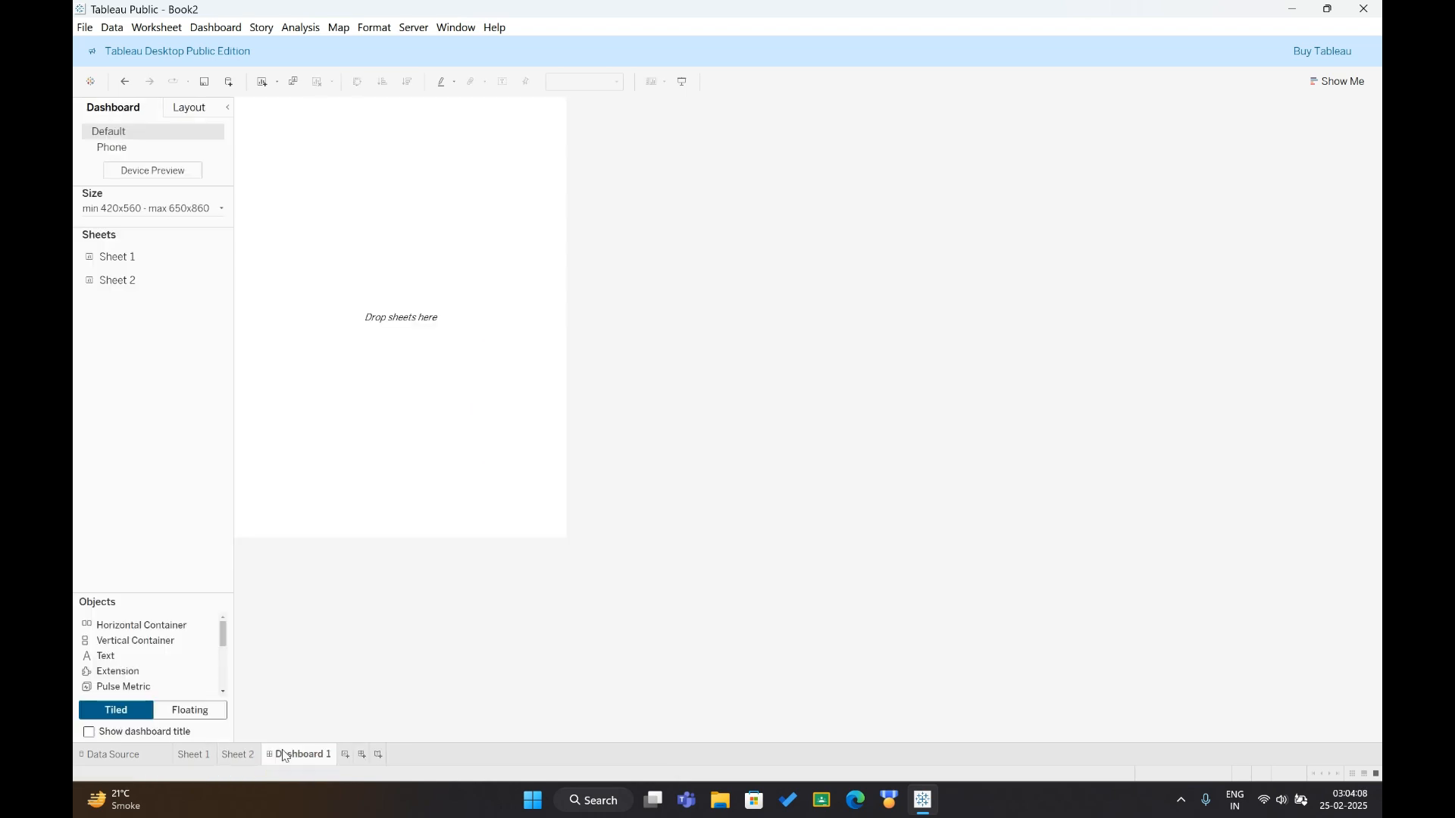
pyautogui.click(154, 210)
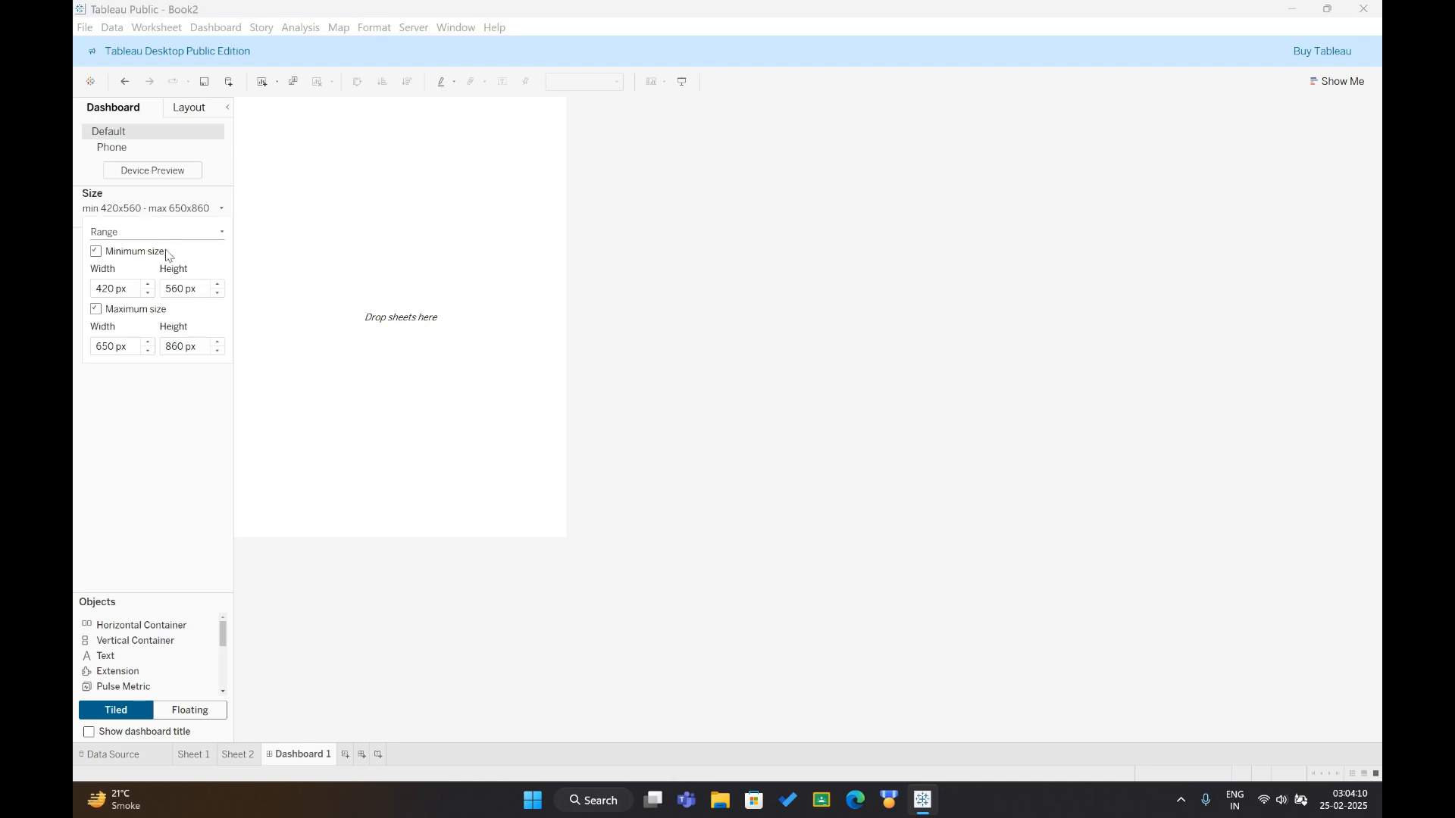
pyautogui.click(179, 236)
pyautogui.click(182, 262)
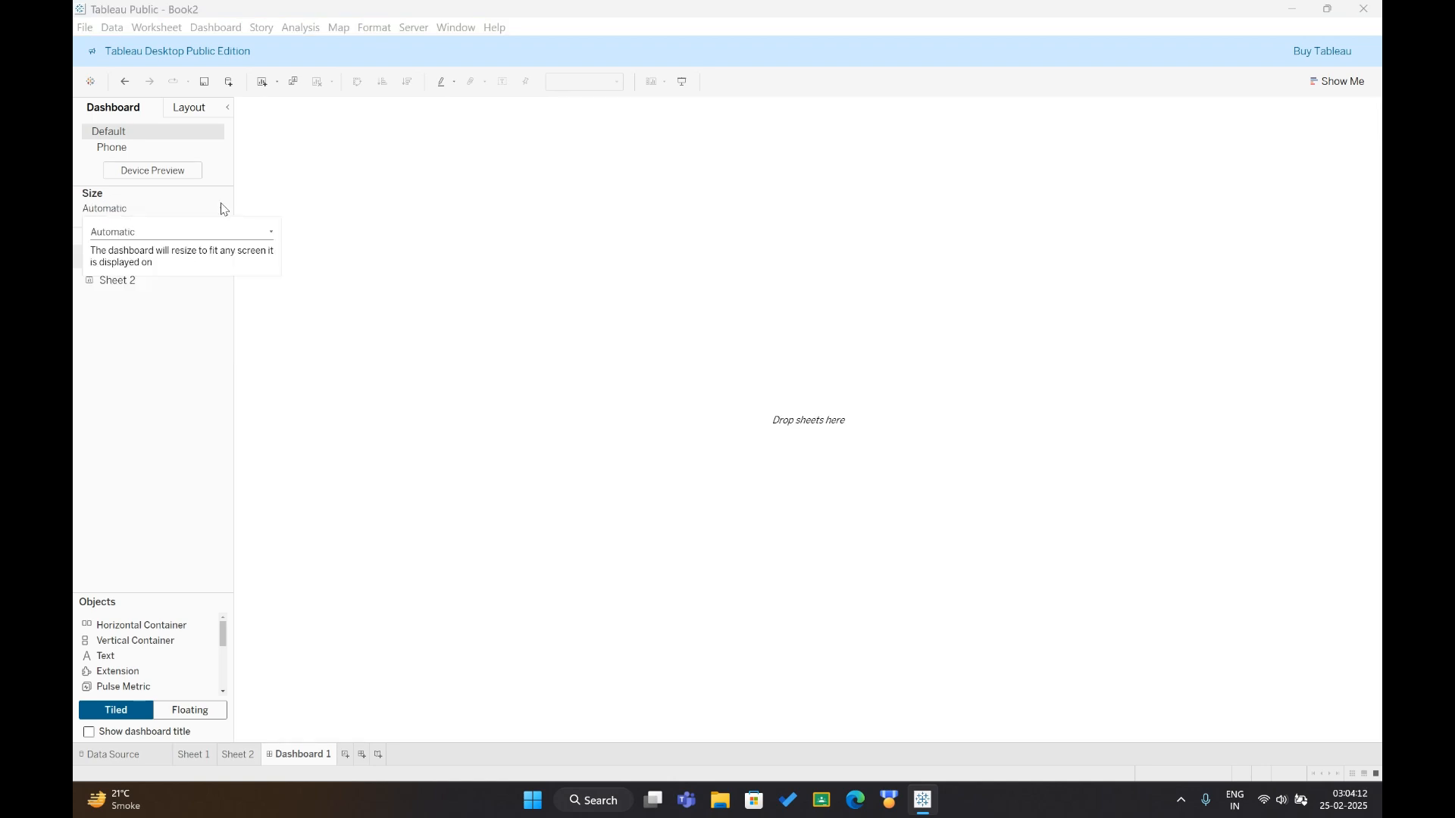
# - Add Sheet 1 and Sheet 2 to the dashboard, with the map to the left of the bar chart
pyautogui.moveTo(167, 257); pyautogui.dragTo(406, 360)
pyautogui.moveTo(121, 281); pyautogui.dragTo(625, 351)
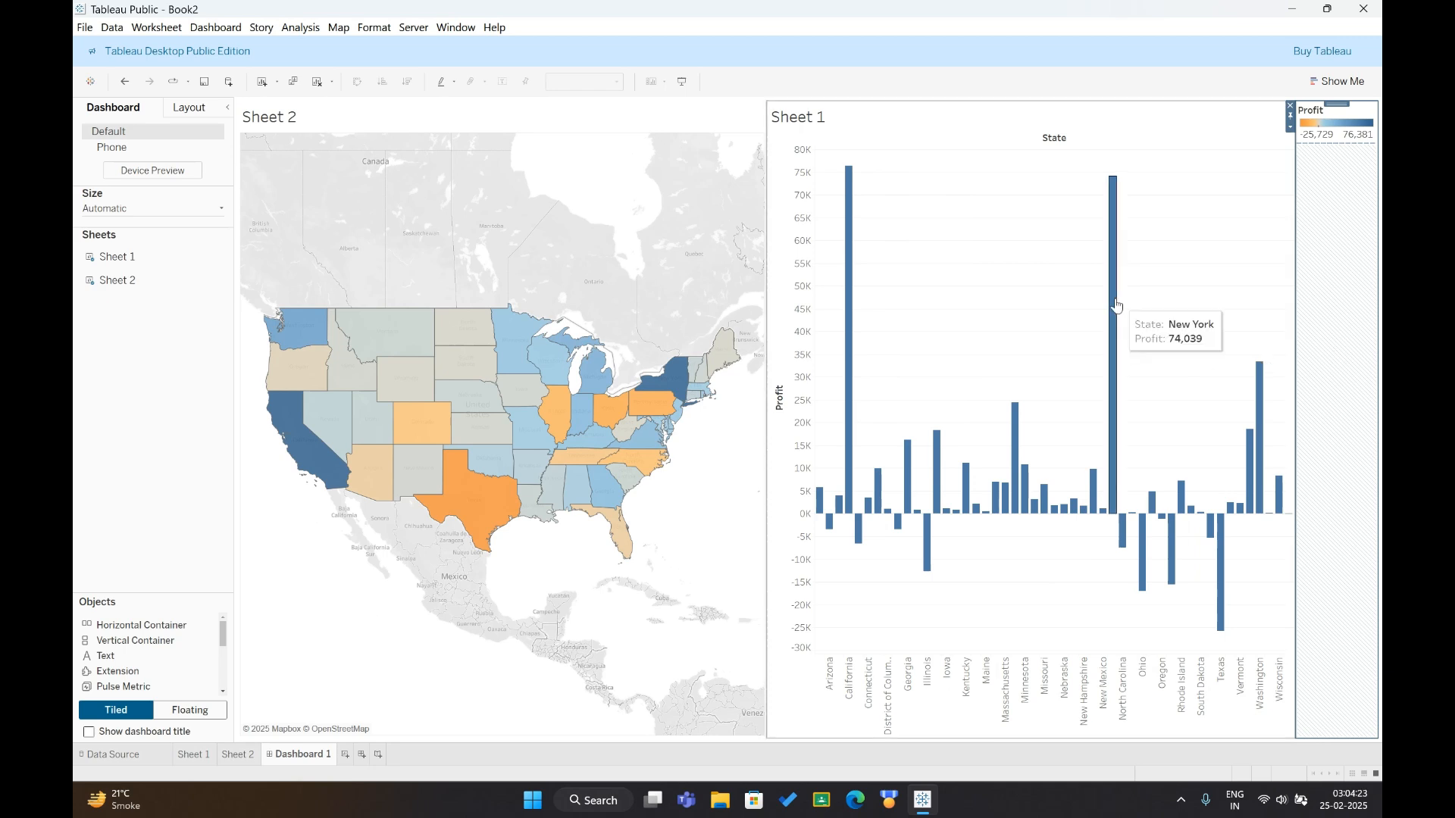
# - Set the Sheet 1 bar chart to act as a filter for the dashboard
pyautogui.moveTo(849, 494)
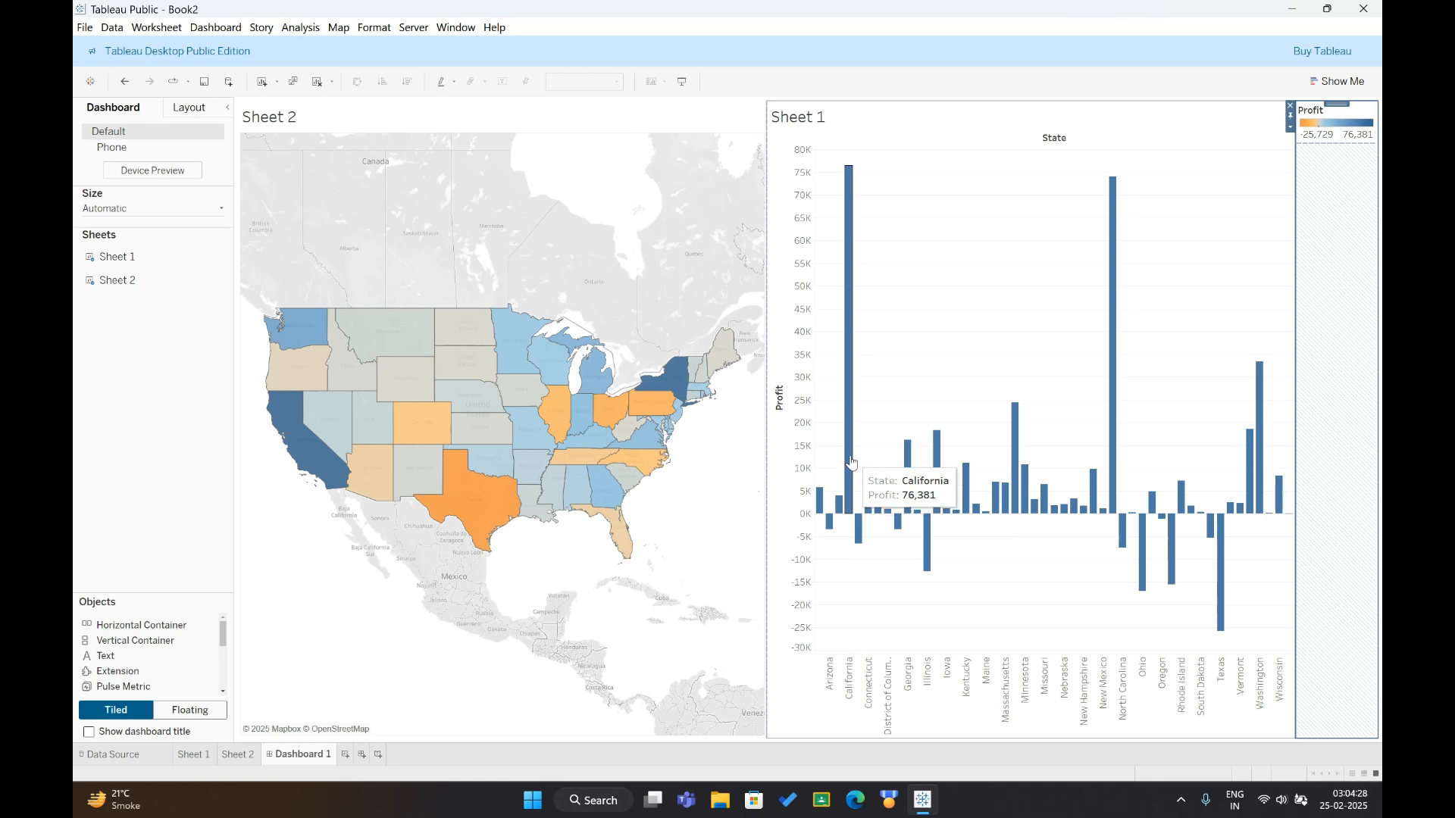
pyautogui.click(850, 463)
pyautogui.click(851, 463)
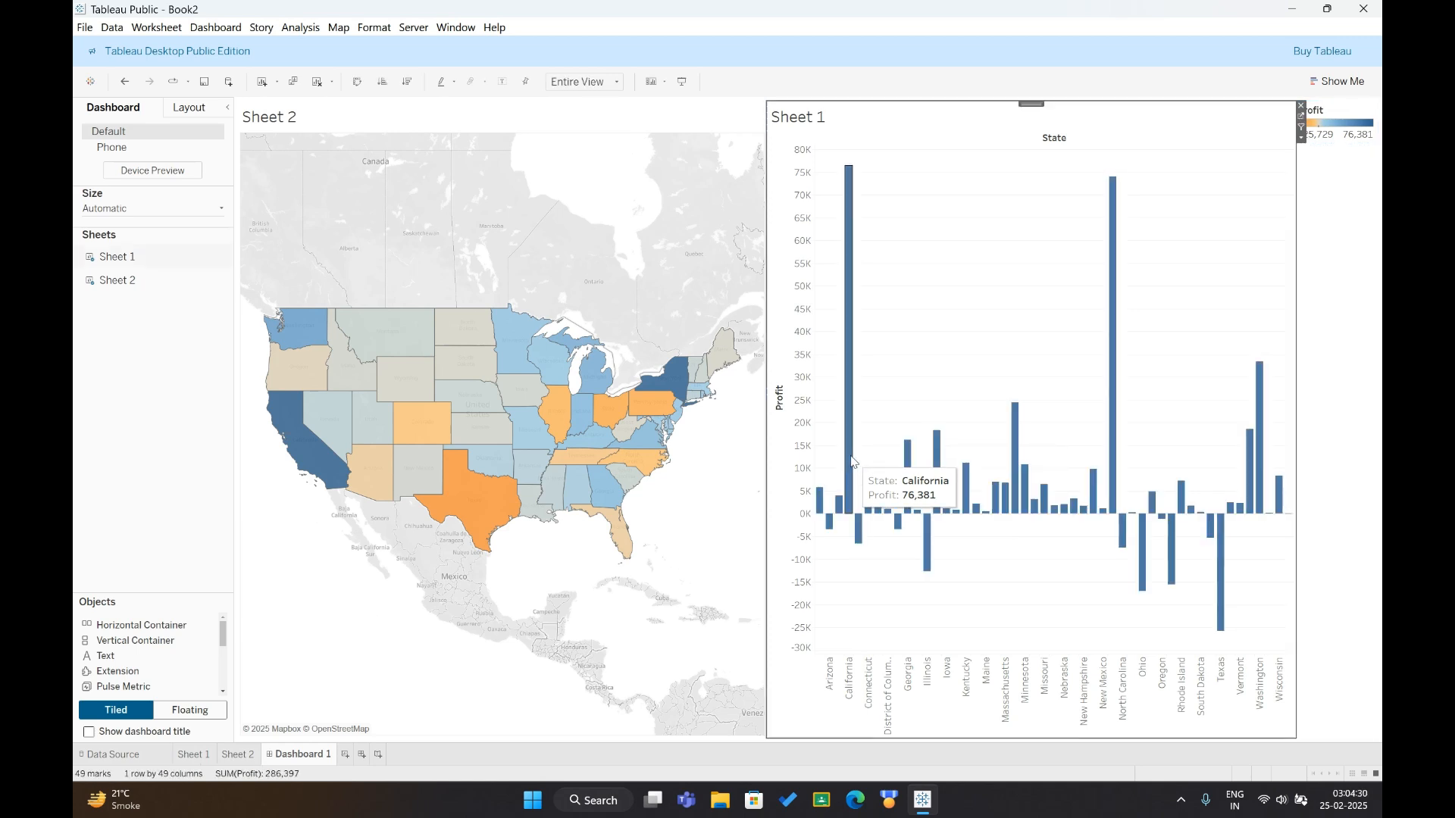
pyautogui.click(635, 272)
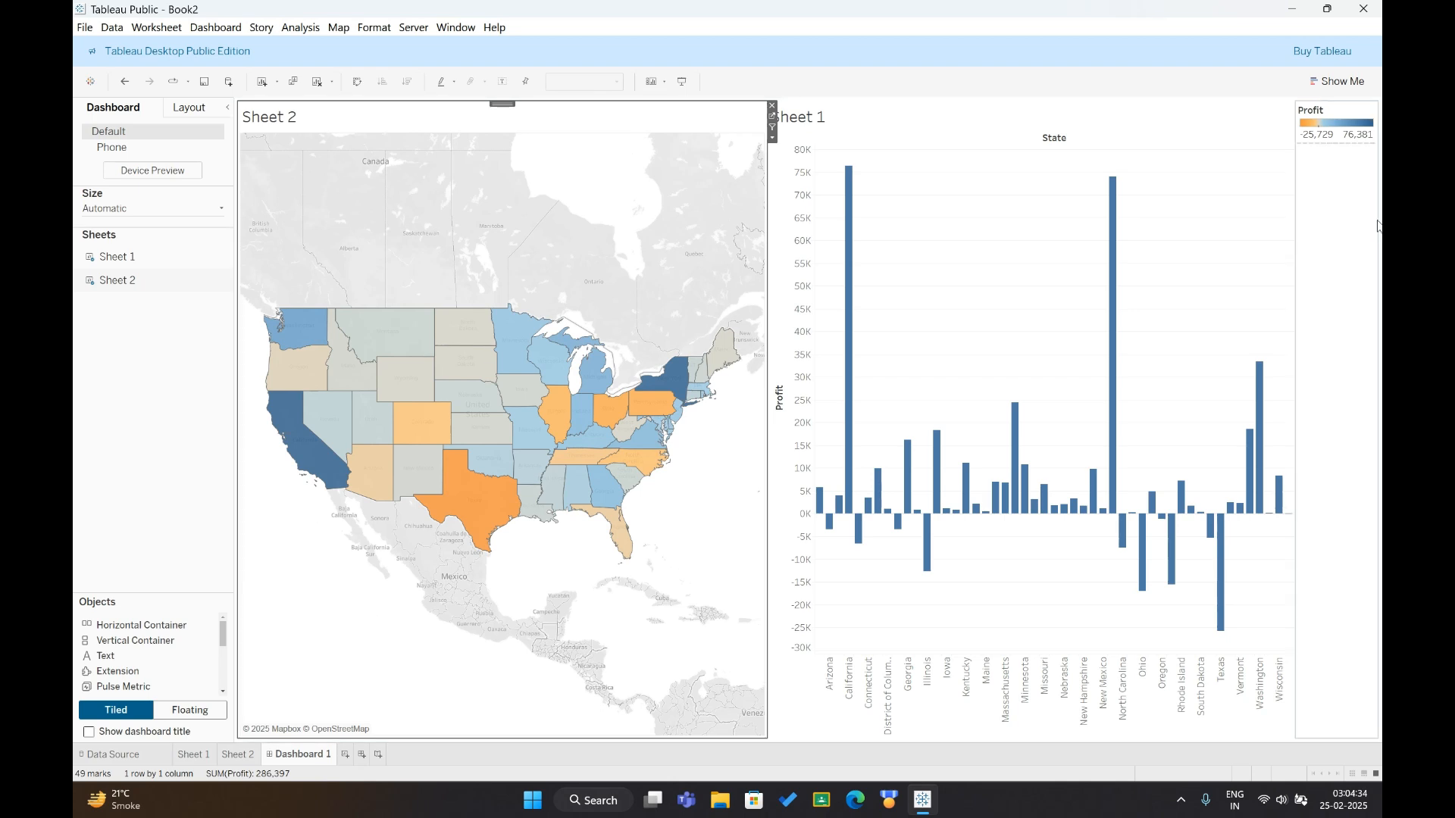
pyautogui.click(780, 133)
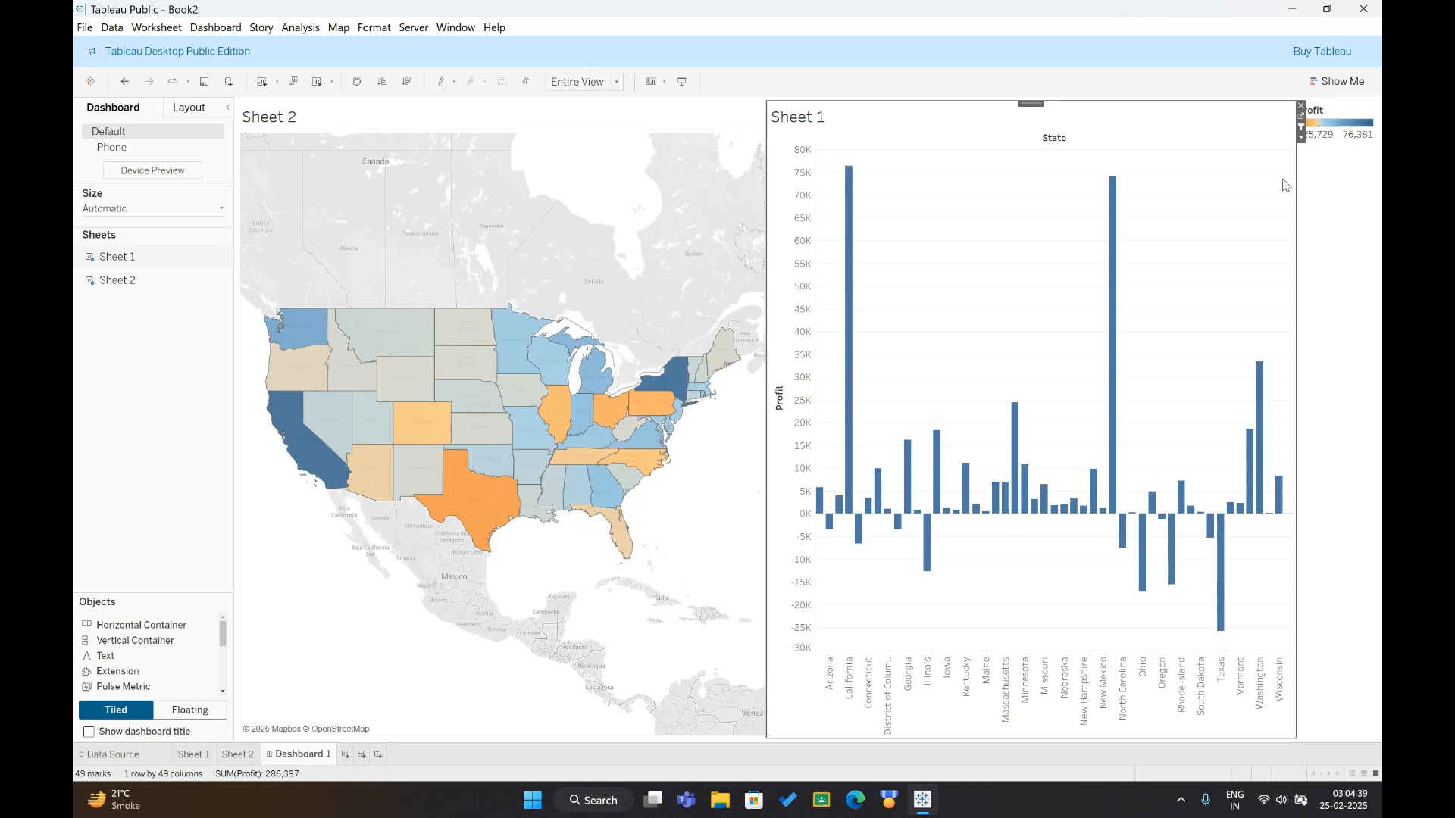
# - Test the dashboard filter by selecting the California bar and the New York bar in Sheet 1
pyautogui.moveTo(847, 408)
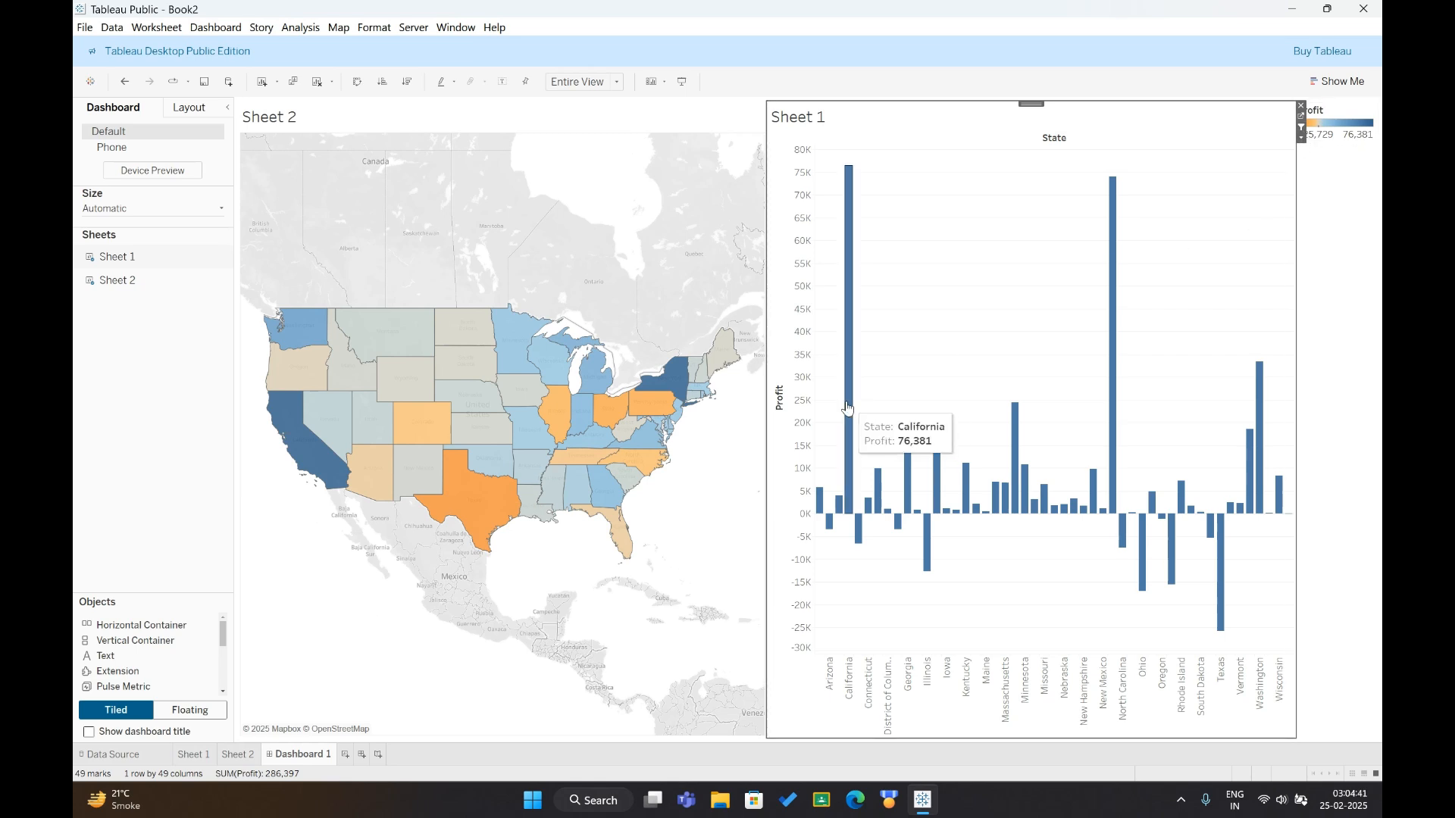
pyautogui.click(848, 407)
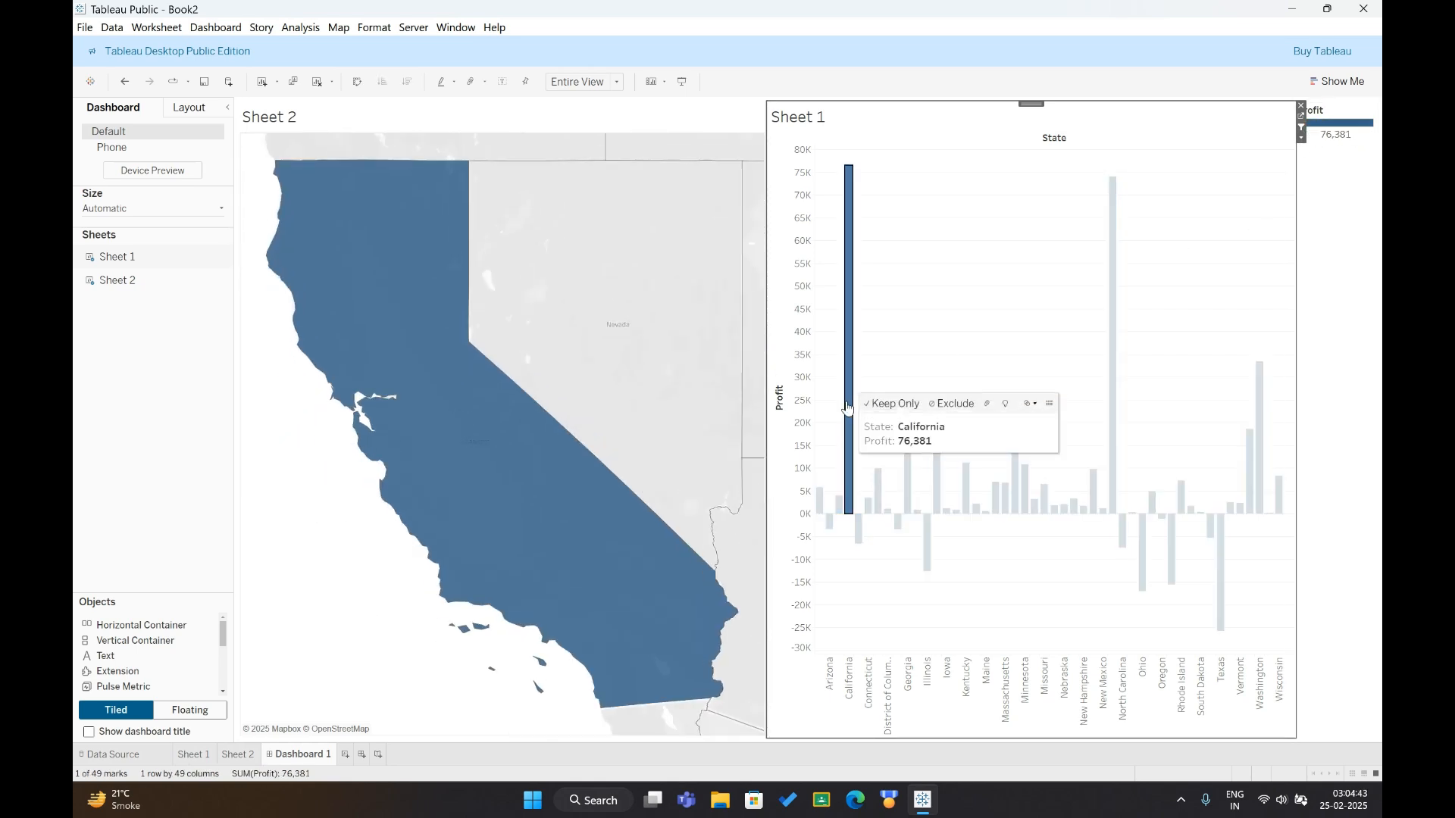
pyautogui.click(1110, 459)
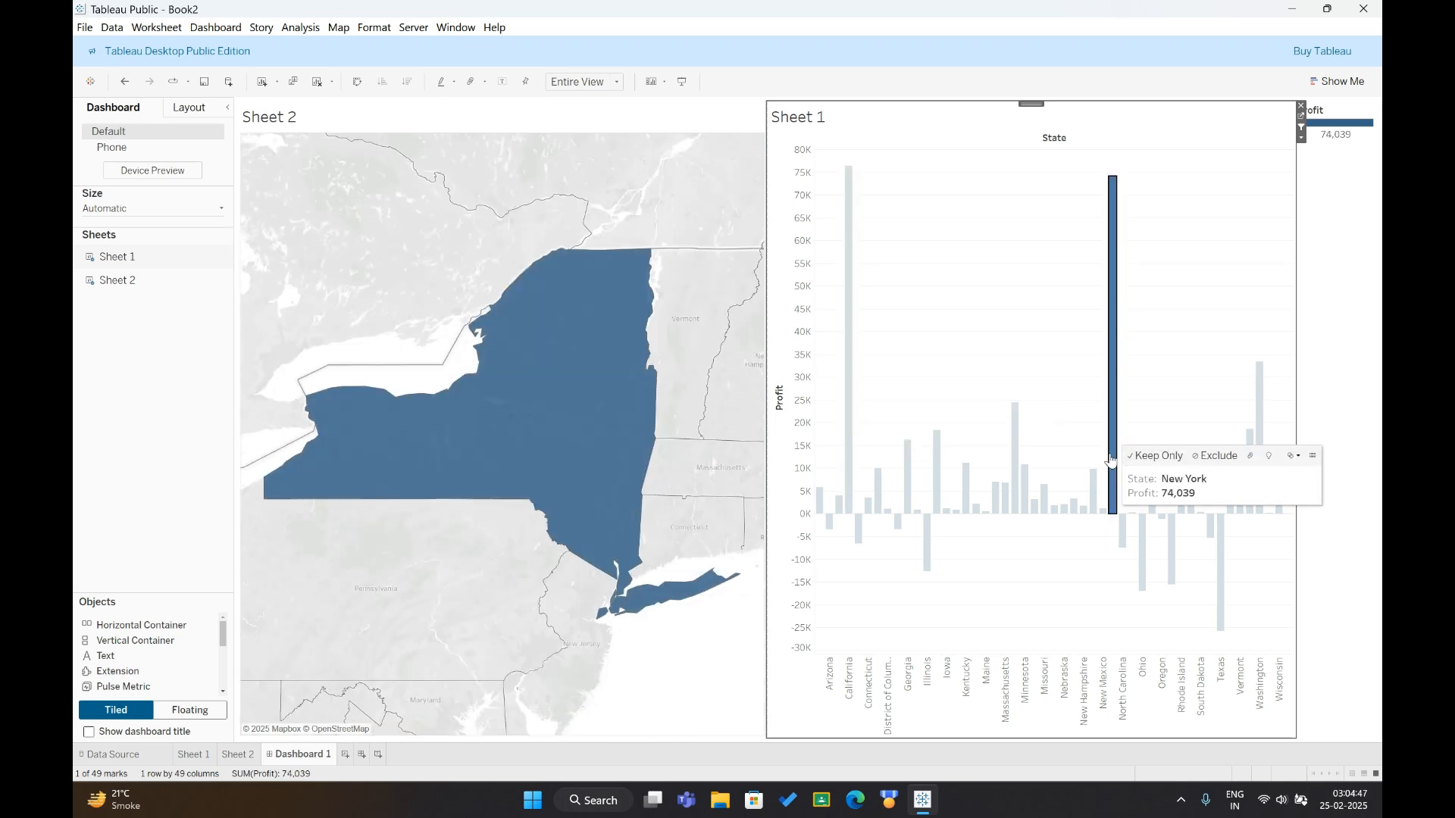
pyautogui.press('ctrl+super+Right')
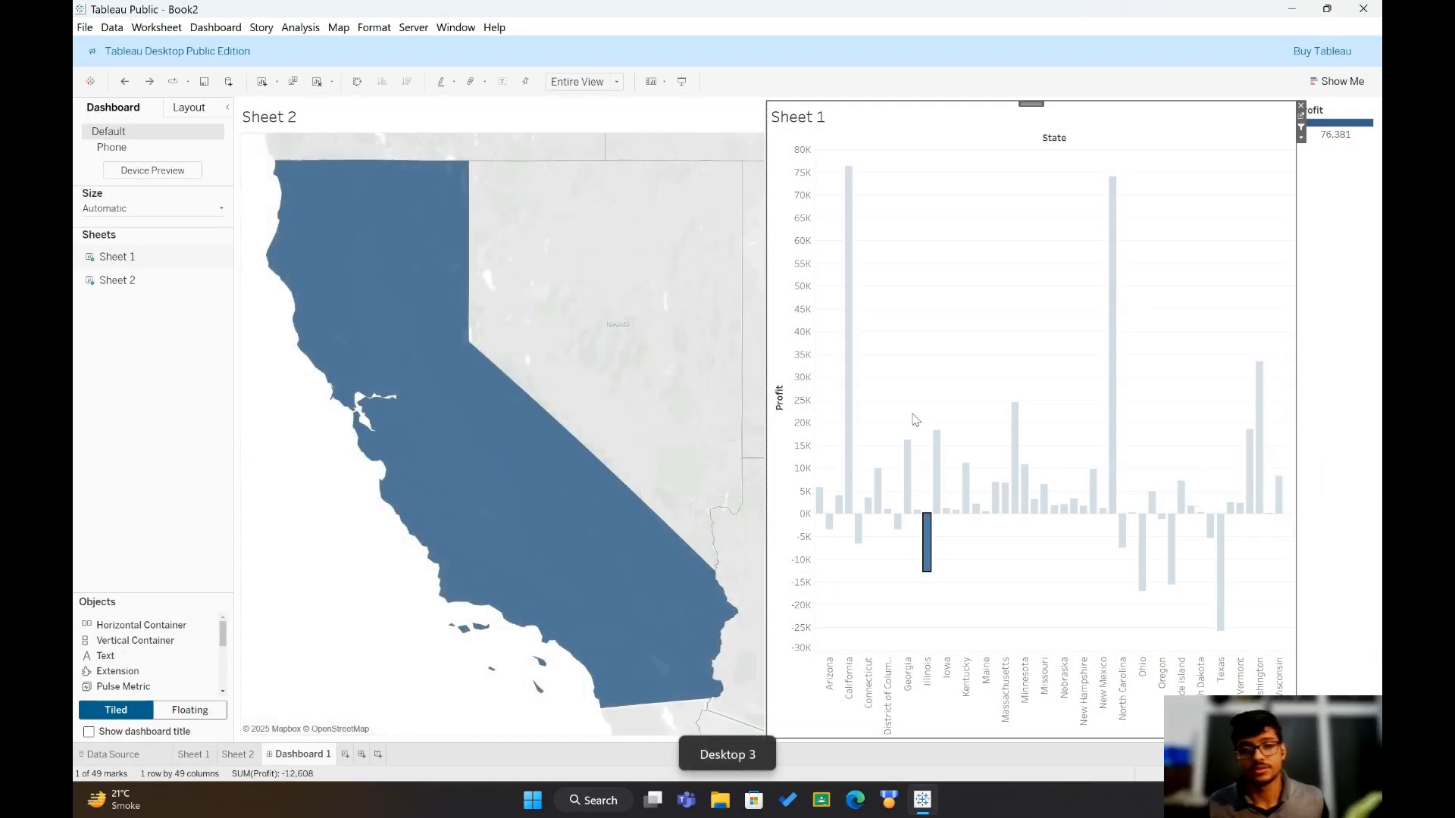